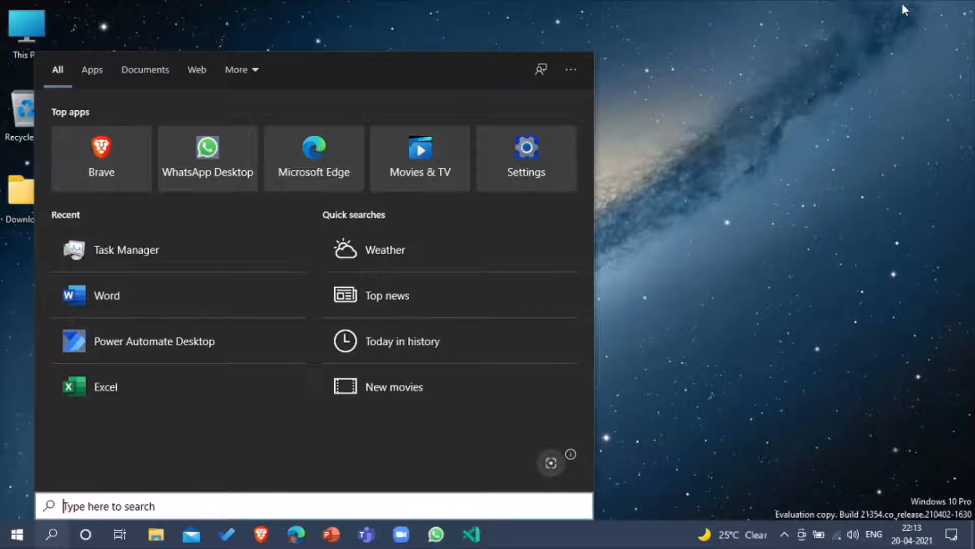
# - Search the computer for "word" to check whether the Word app is installed
pyautogui.write('word')
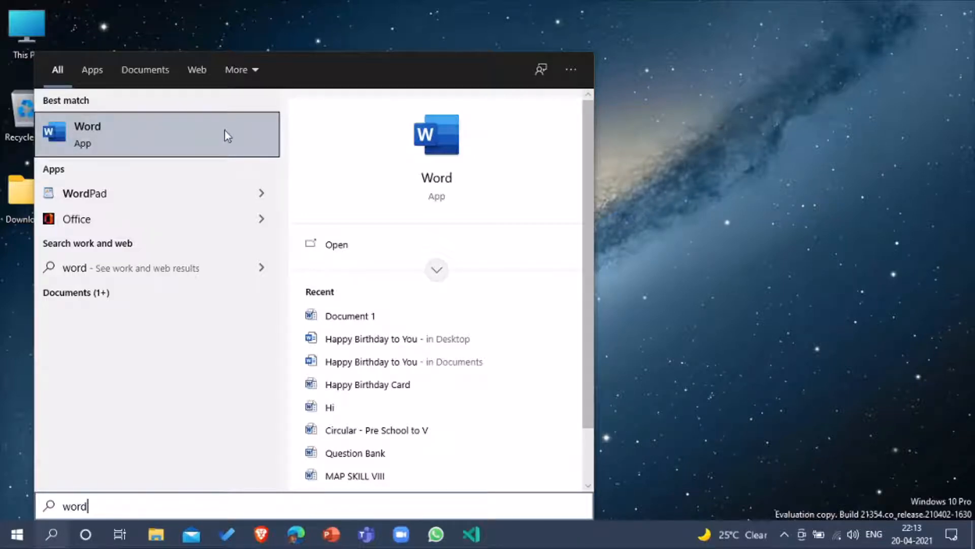
pyautogui.click(700, 224)
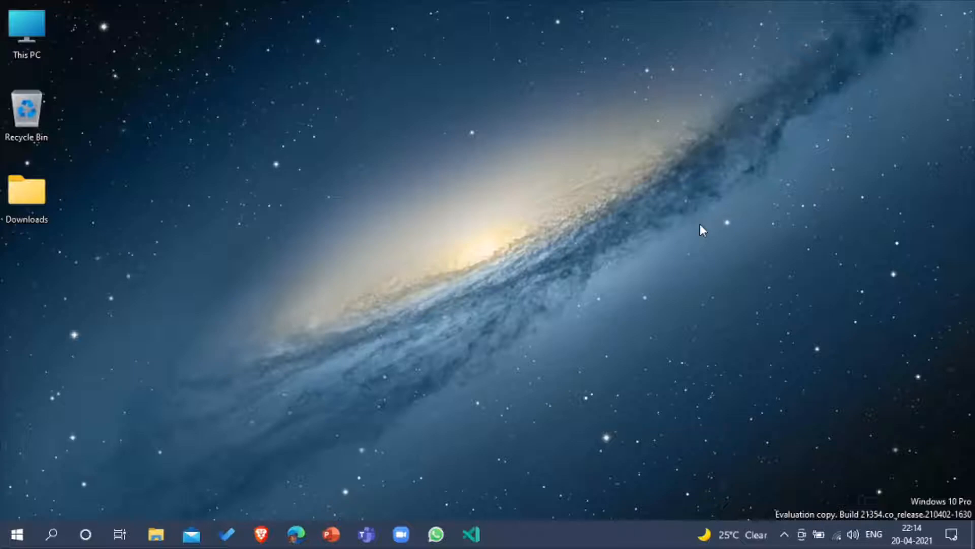
# - Switch to the desktop with the Office website and sign back in with the listed school account
pyautogui.press('ctrl+super+Right')
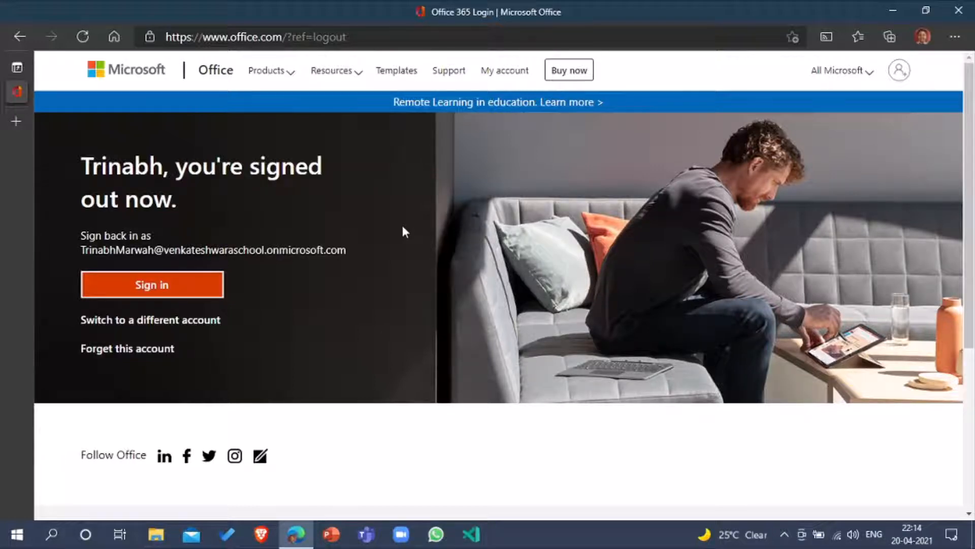
pyautogui.click(202, 288)
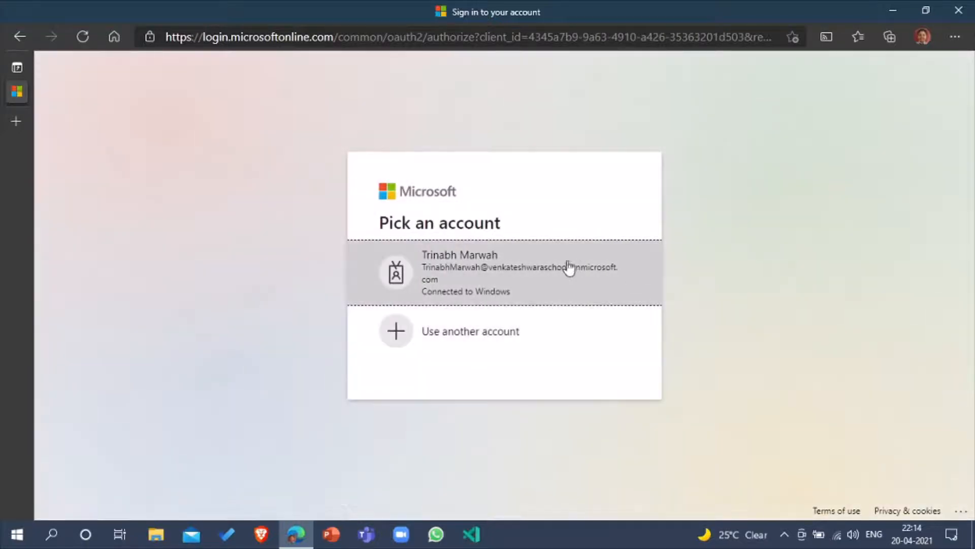
pyautogui.click(557, 272)
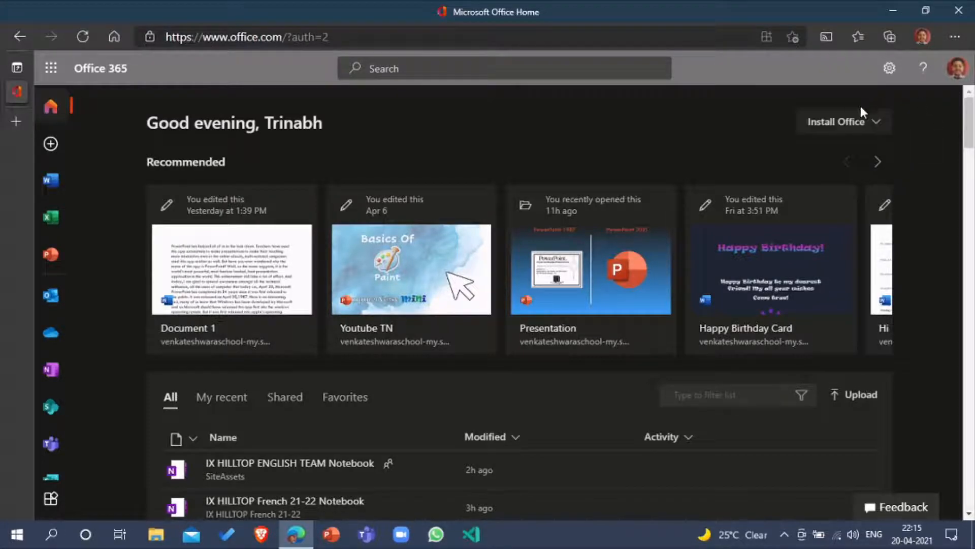
# - Request the Office 365 apps installer from the Office home page, then dismiss the setup instructions and minimise the browser
pyautogui.click(878, 122)
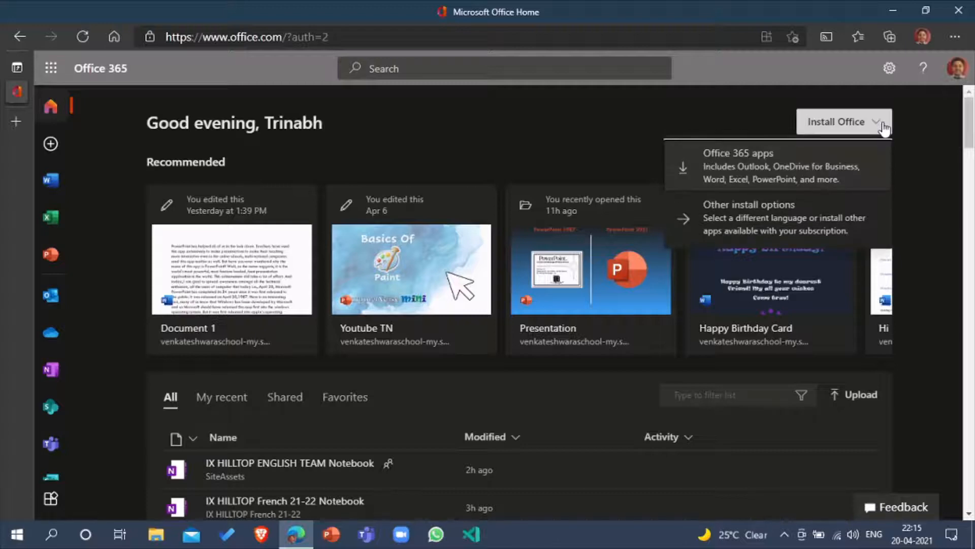
pyautogui.click(767, 173)
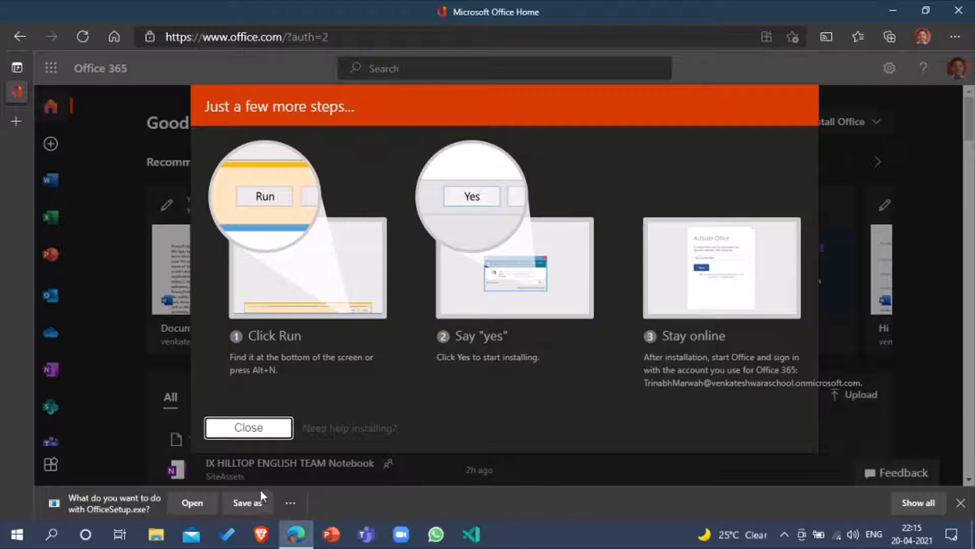
pyautogui.click(268, 428)
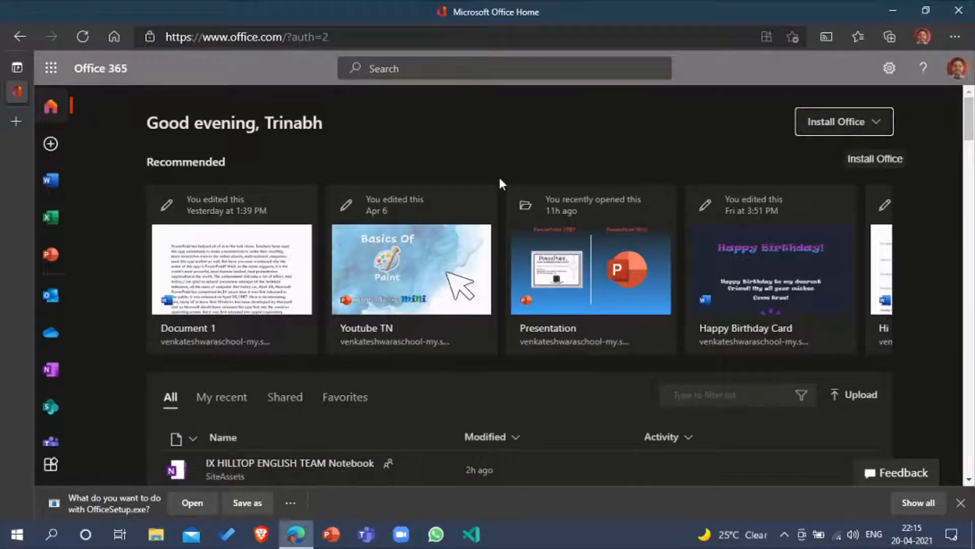
pyautogui.click(892, 11)
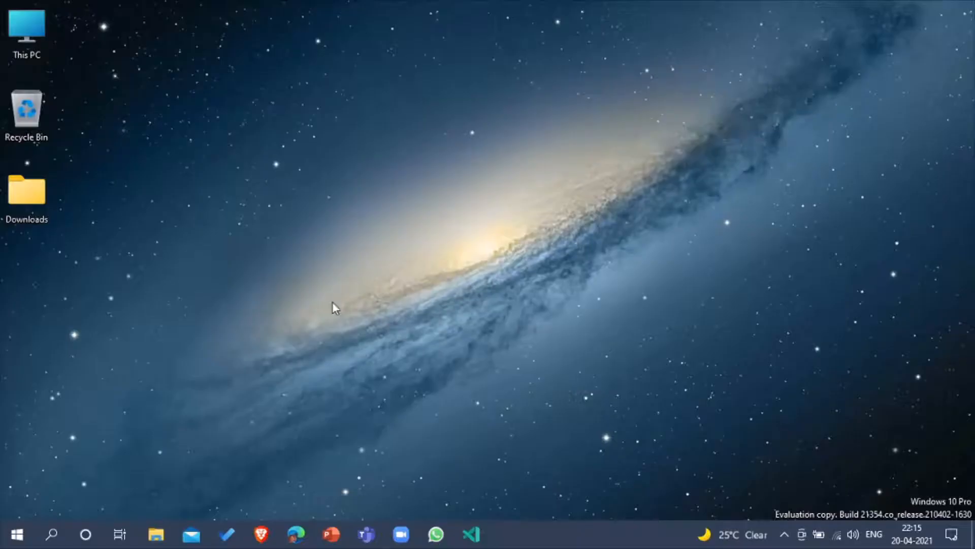
# - Search the computer for "word" and launch the Word app
pyautogui.press('super')
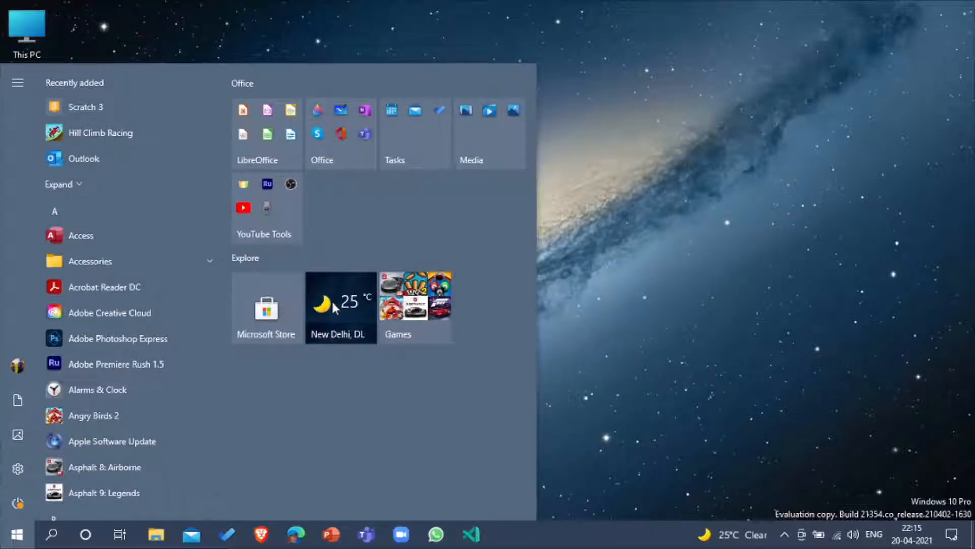
pyautogui.write('word')
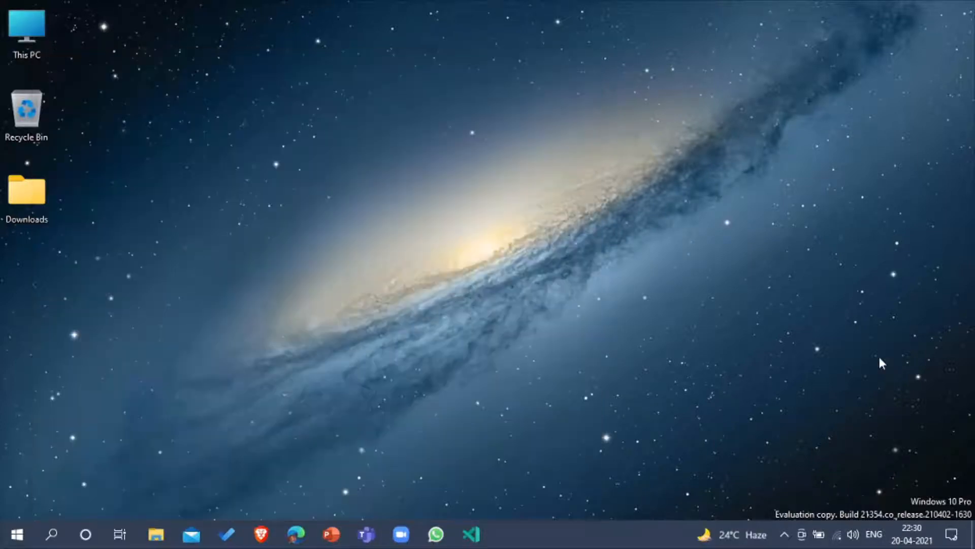
pyautogui.press('super')
pyautogui.press('Down')
pyautogui.press('Return')
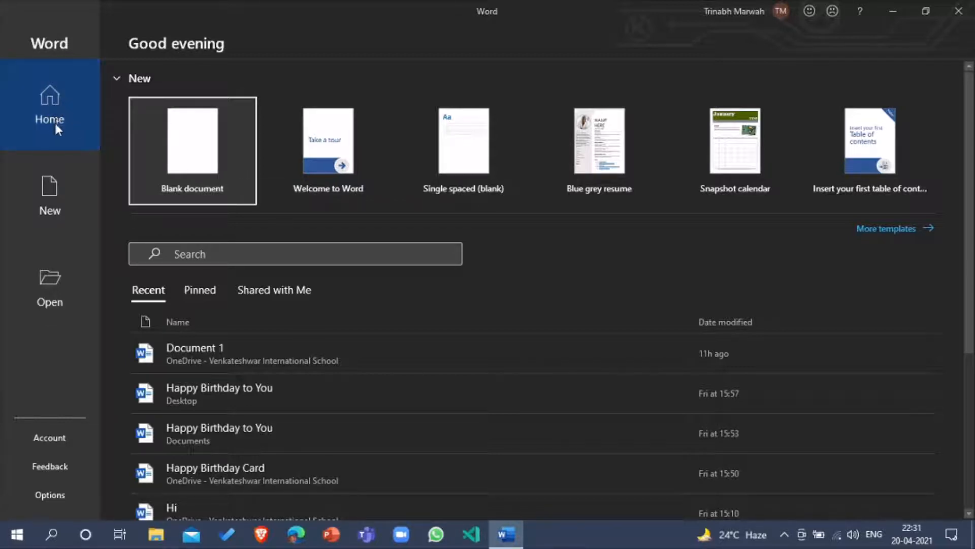
# - Examine Word's New and Open pages, then the templates and recent files on the Home page
pyautogui.click(57, 193)
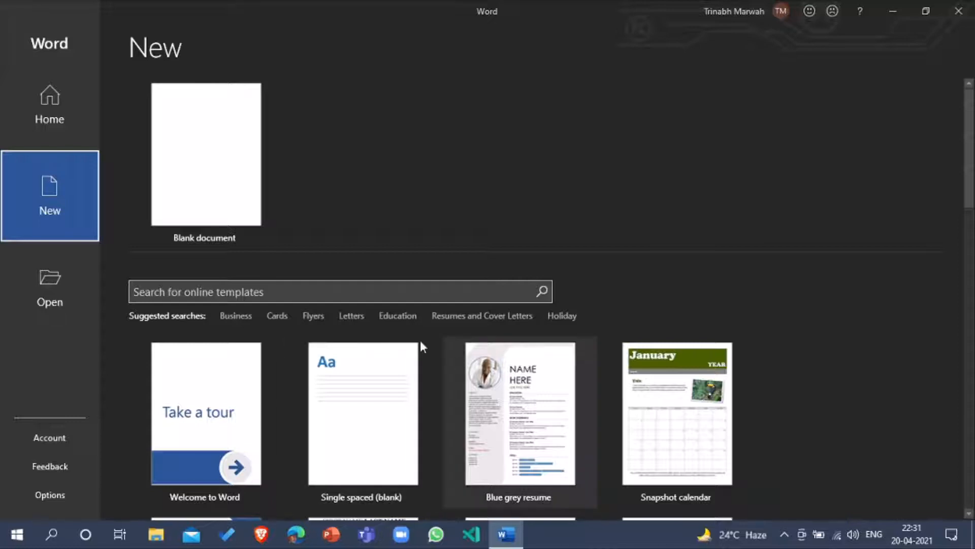
pyautogui.click(56, 275)
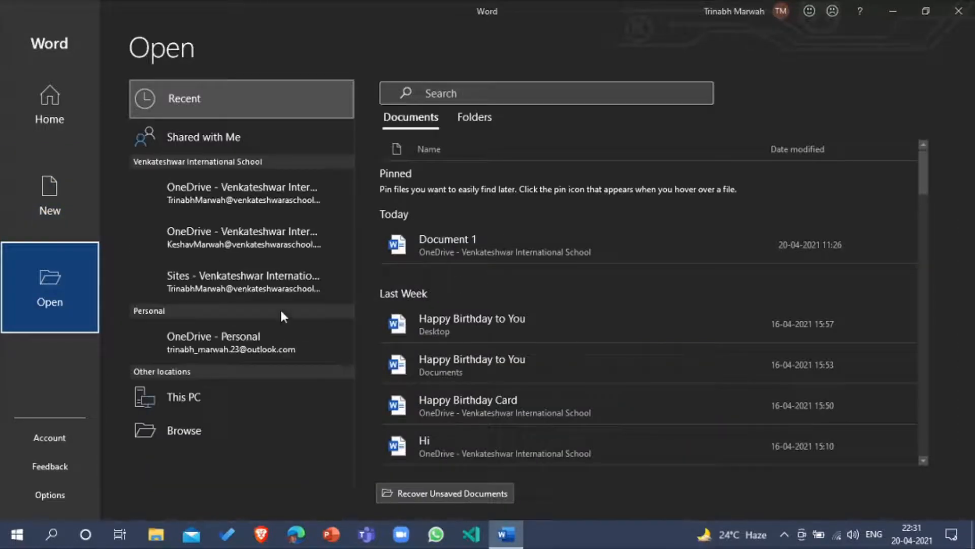
pyautogui.click(71, 107)
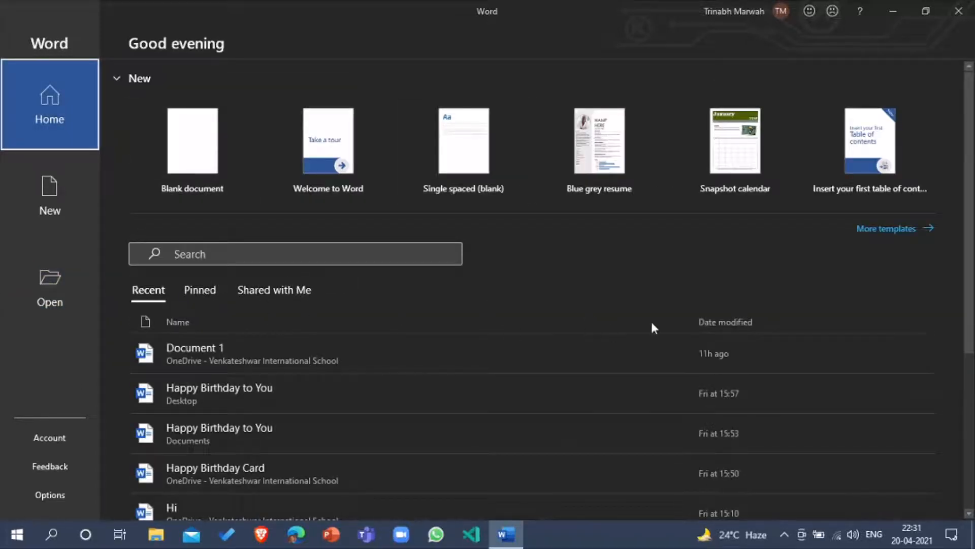
pyautogui.scroll(-2, 544, 291)
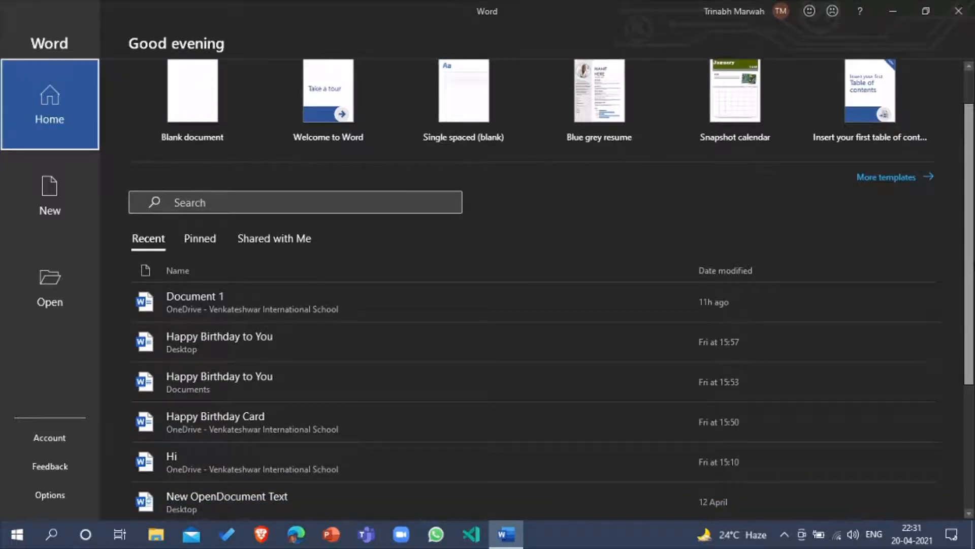
pyautogui.scroll(2, 968, 224)
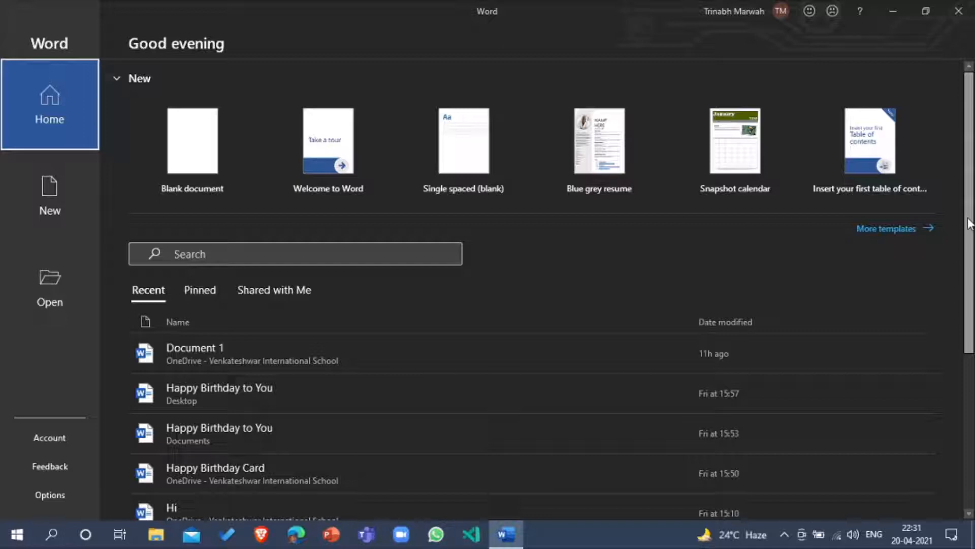
# - Pin the recent file Document 1, then unpin it again from the pinned documents list
pyautogui.scroll(-2, 969, 224)
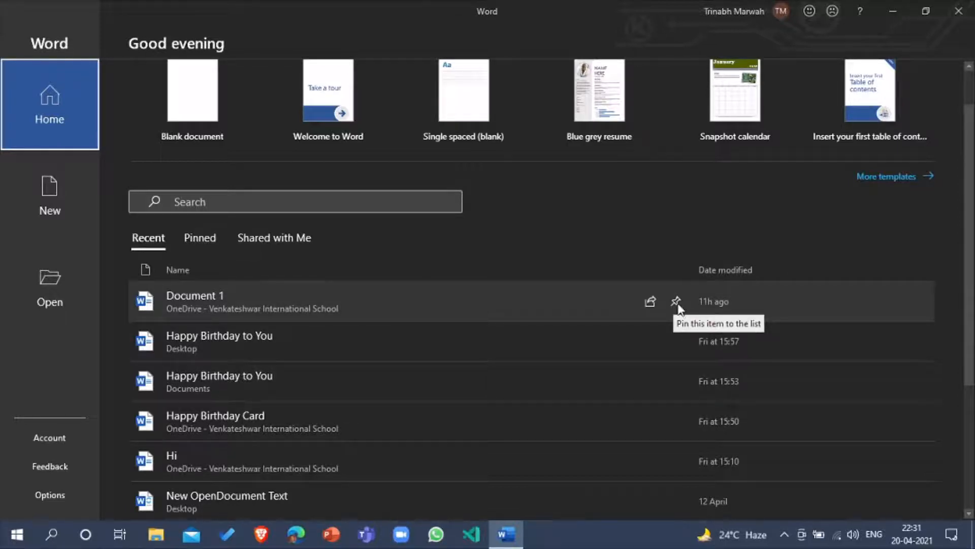
pyautogui.click(677, 302)
pyautogui.scroll(-3, 678, 303)
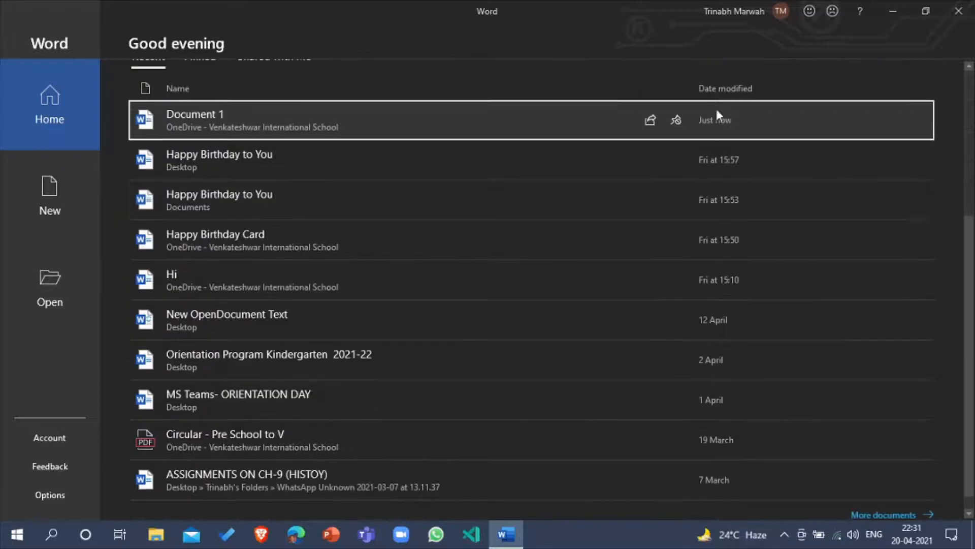
pyautogui.scroll(4, 679, 121)
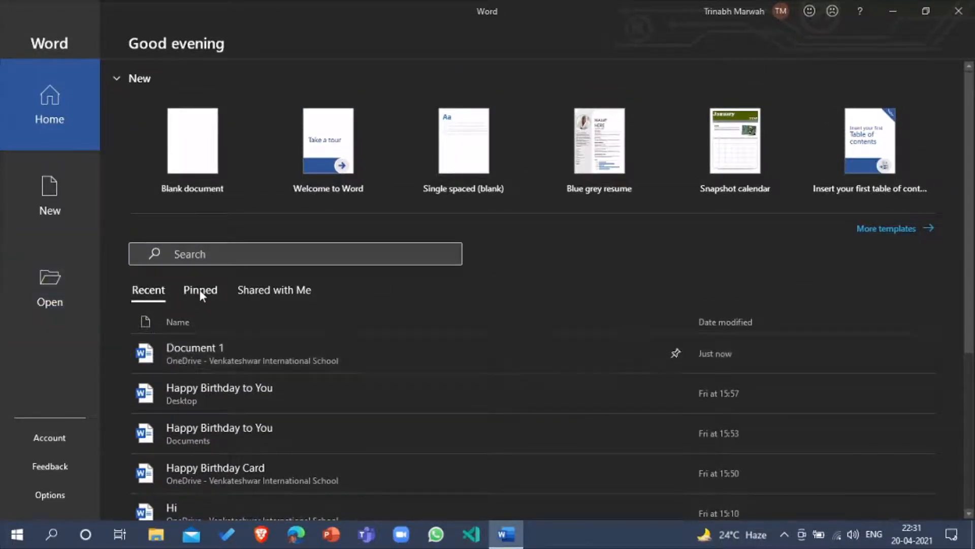
pyautogui.click(199, 290)
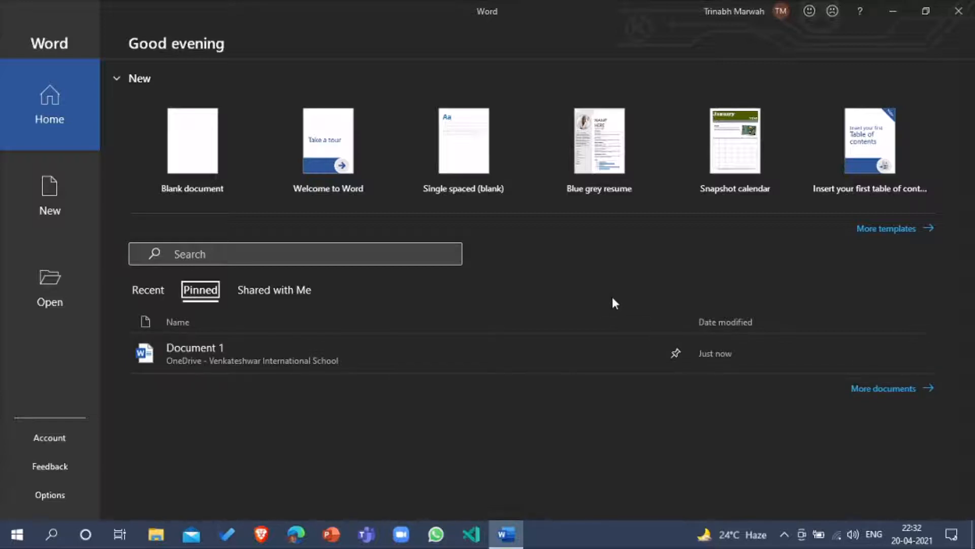
pyautogui.click(676, 354)
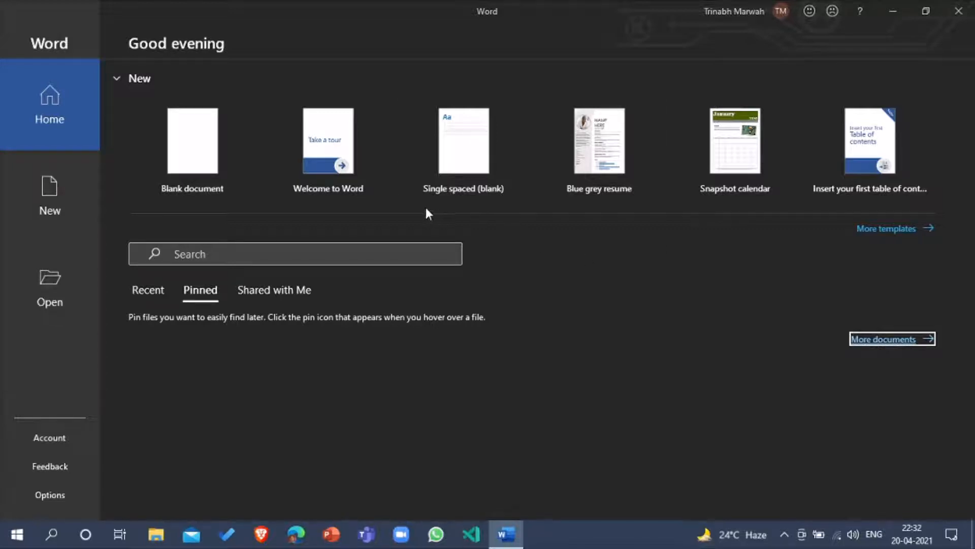
# - Create a blank document and write "Hello, Welcome to my channel." in it
pyautogui.click(208, 145)
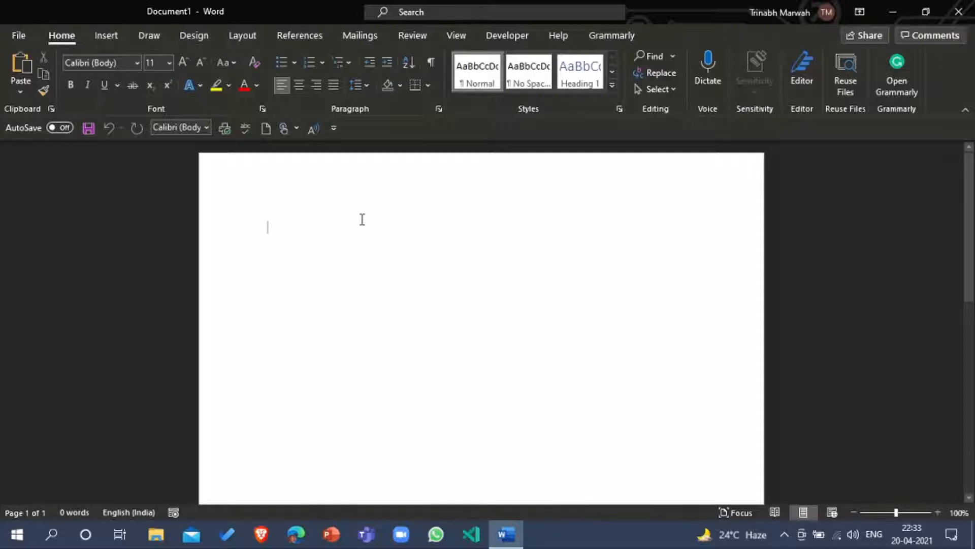
pyautogui.write('h')
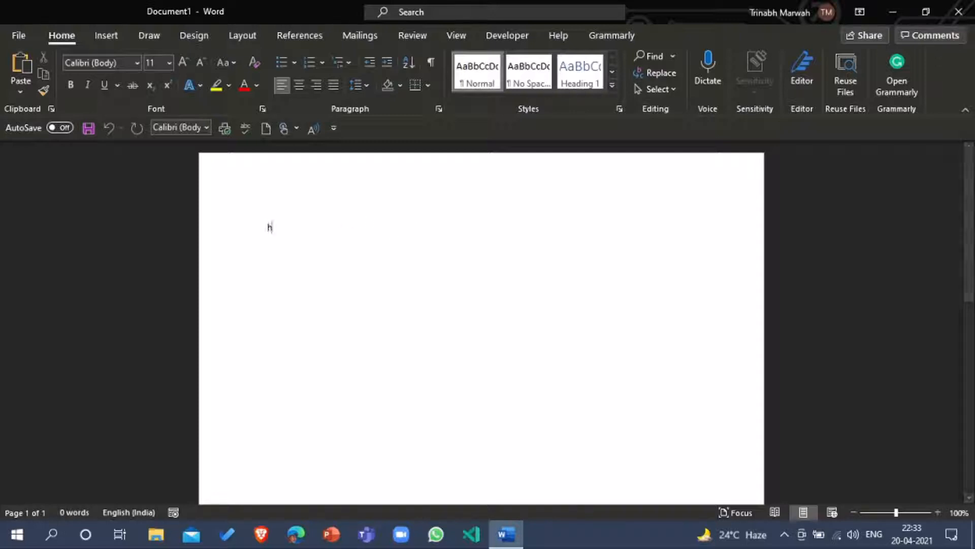
pyautogui.write('ello,')
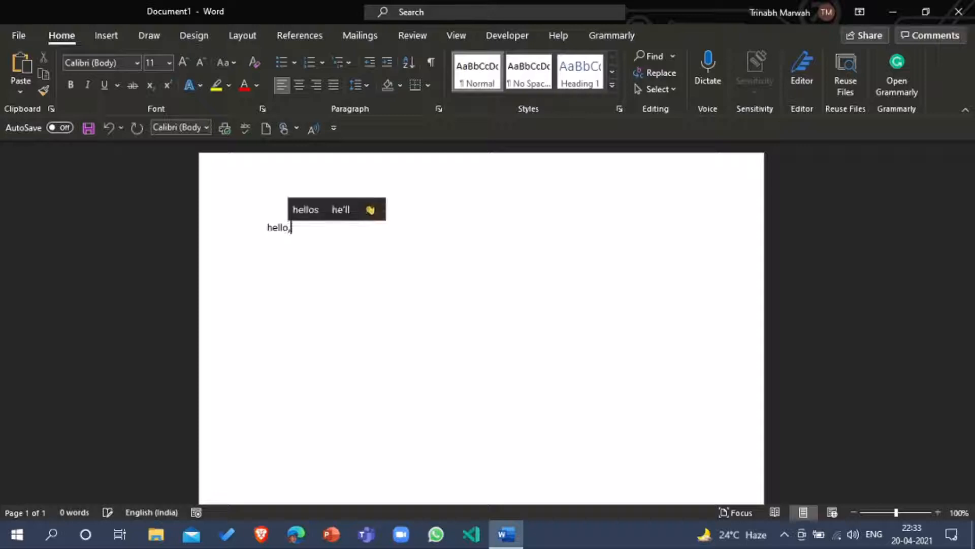
pyautogui.write(' We')
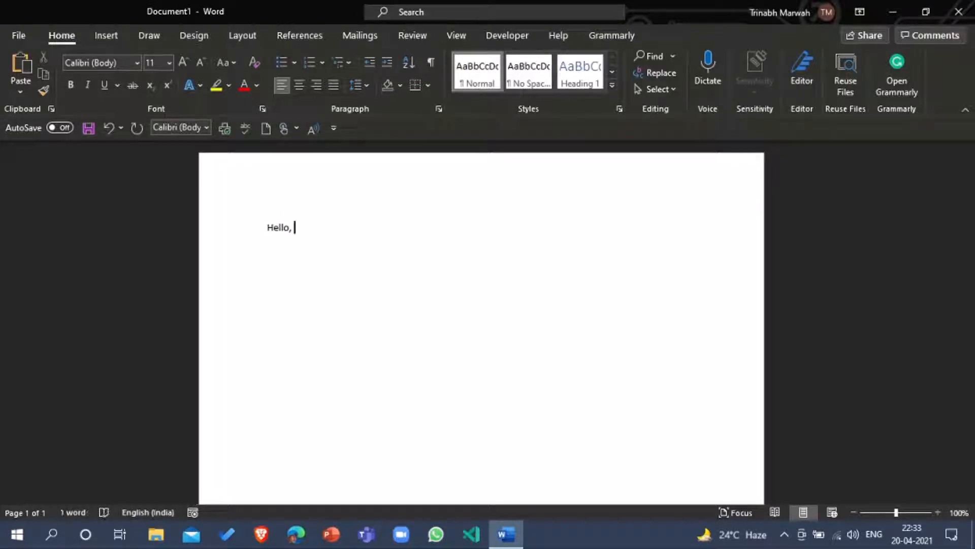
pyautogui.write('lcome t')
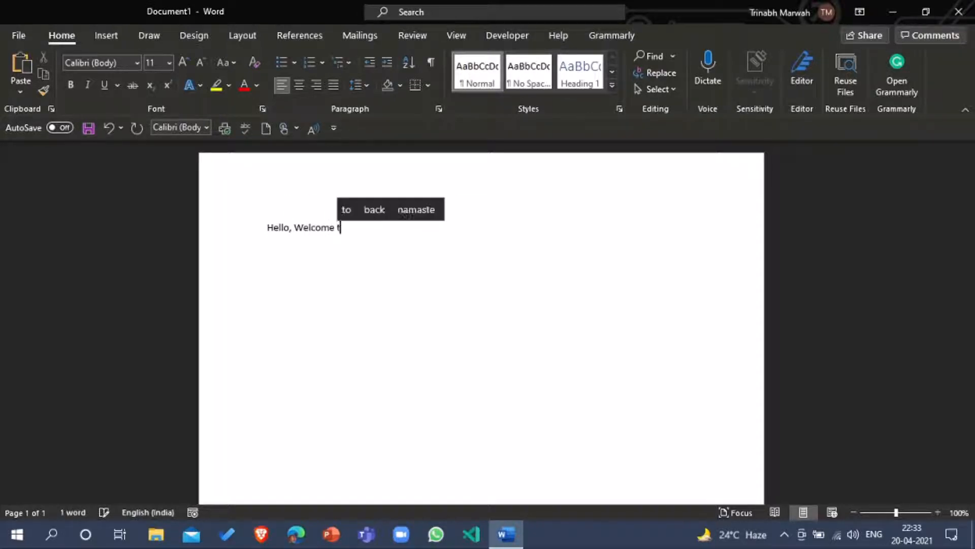
pyautogui.write('o my ')
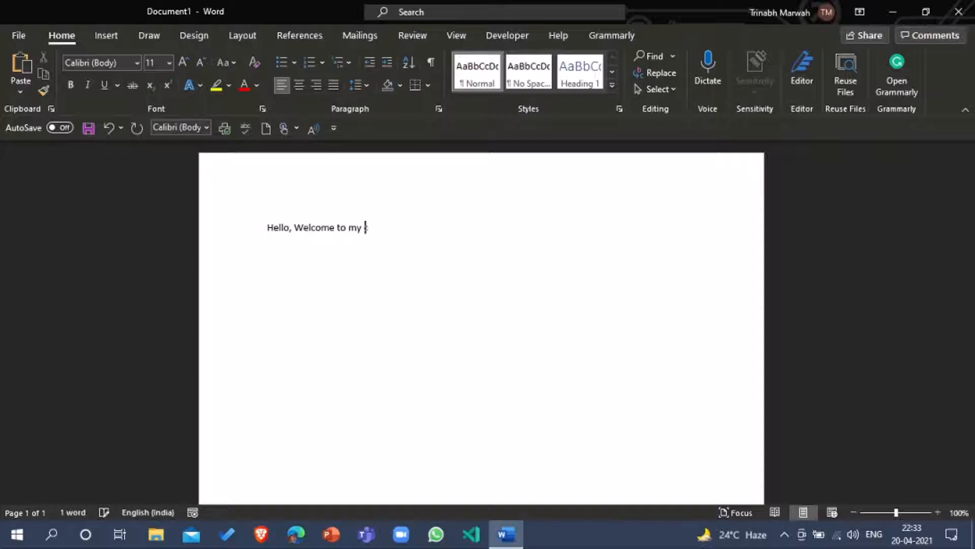
pyautogui.write('channel.')
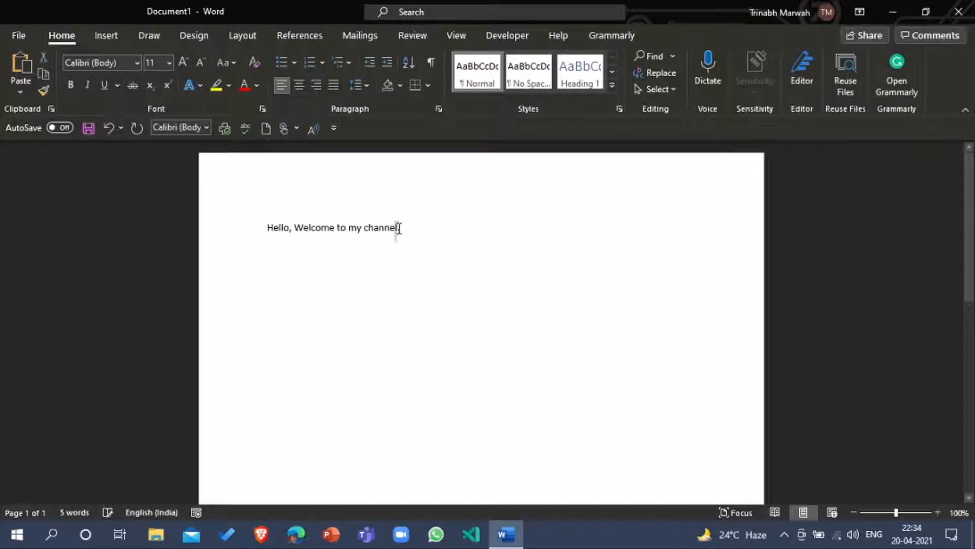
# - Format the word "channel" as bold, italic and underlined with yellow highlighting
pyautogui.hotkey('shift', 'Left')
pyautogui.hotkey('shift', 'Left')
pyautogui.hotkey('shift', 'Left')
pyautogui.hotkey('shift', 'Left')
pyautogui.hotkey('shift', 'Left')
pyautogui.hotkey('shift', 'Left')
pyautogui.hotkey('shift', 'Left')
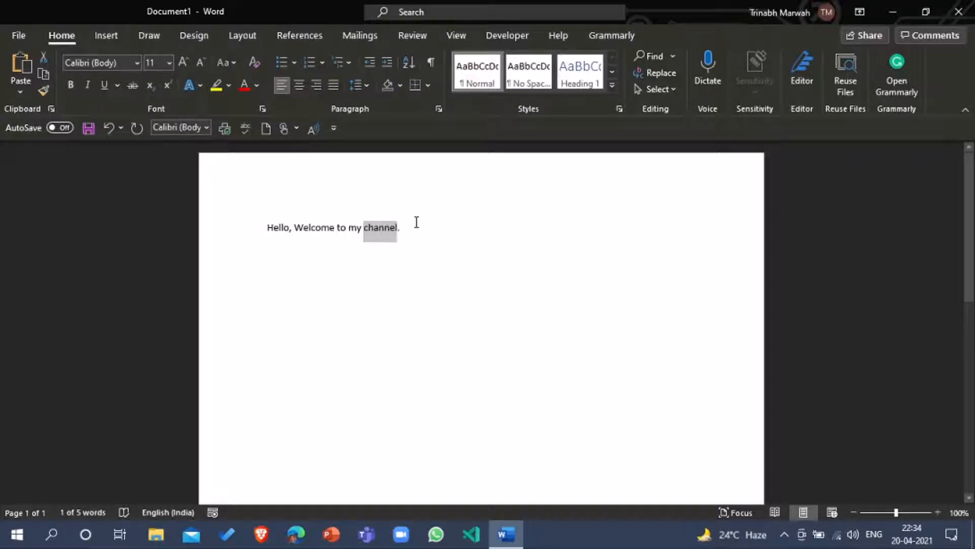
pyautogui.click(72, 84)
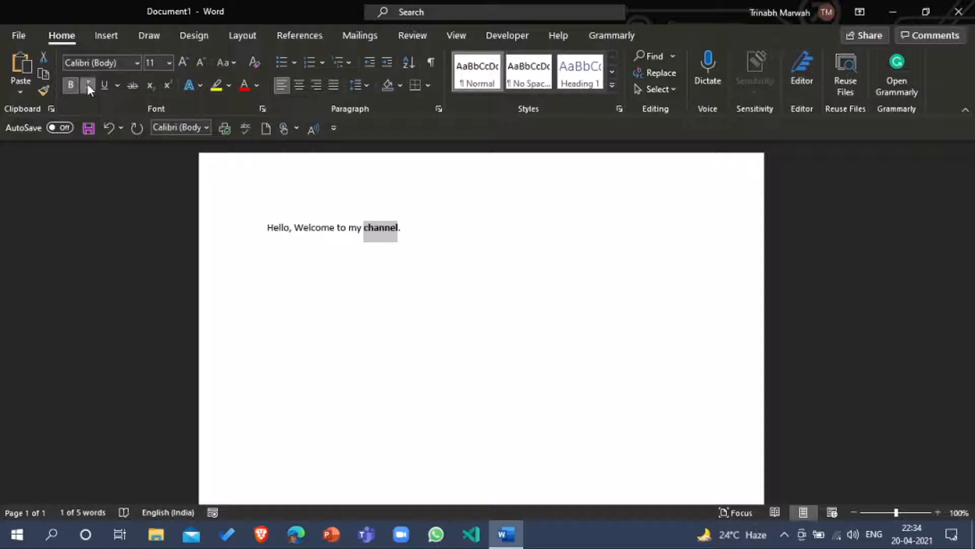
pyautogui.click(87, 84)
pyautogui.click(103, 84)
pyautogui.click(216, 85)
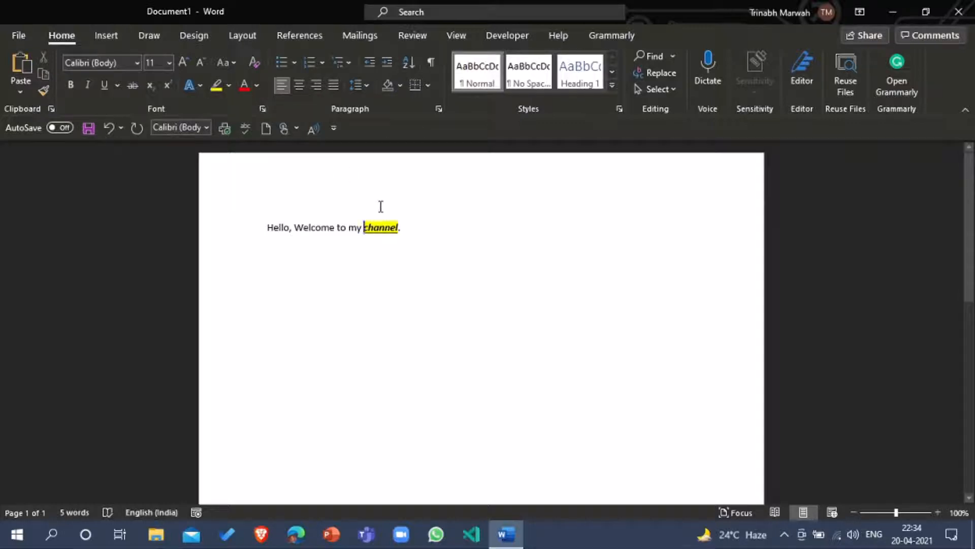
# - Apply the red font colour to the word "channel"
pyautogui.hotkey('shift', 'Right')
pyautogui.hotkey('shift', 'Right')
pyautogui.hotkey('shift', 'Right')
pyautogui.hotkey('shift', 'Right')
pyautogui.hotkey('shift', 'Right')
pyautogui.hotkey('shift', 'Right')
pyautogui.hotkey('shift', 'Right')
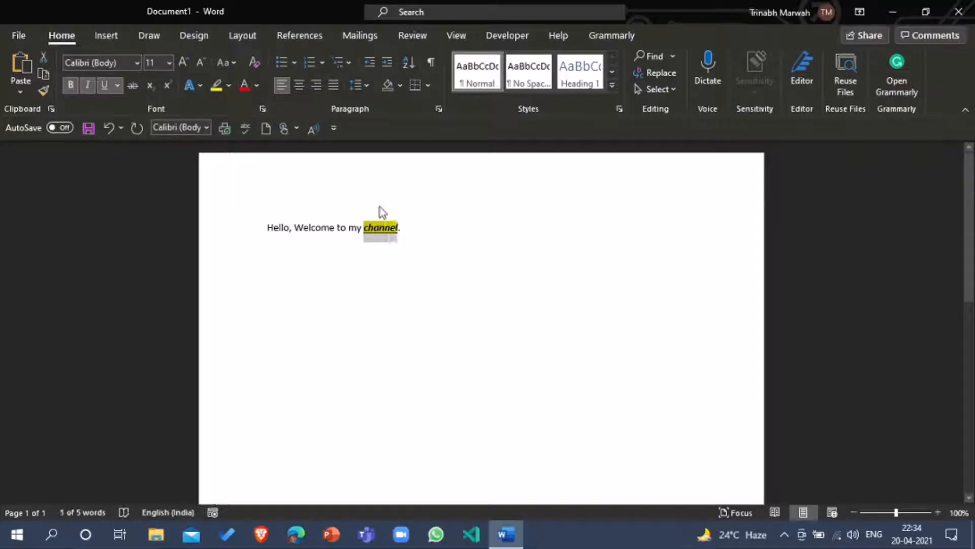
pyautogui.click(245, 86)
# - Undo all the formatting applied to "channel" and place the cursor at the end of the sentence
pyautogui.hotkey('ctrl', 'z')
pyautogui.hotkey('ctrl', 'z')
pyautogui.hotkey('ctrl', 'z')
pyautogui.hotkey('ctrl', 'z')
pyautogui.hotkey('ctrl', 'z')
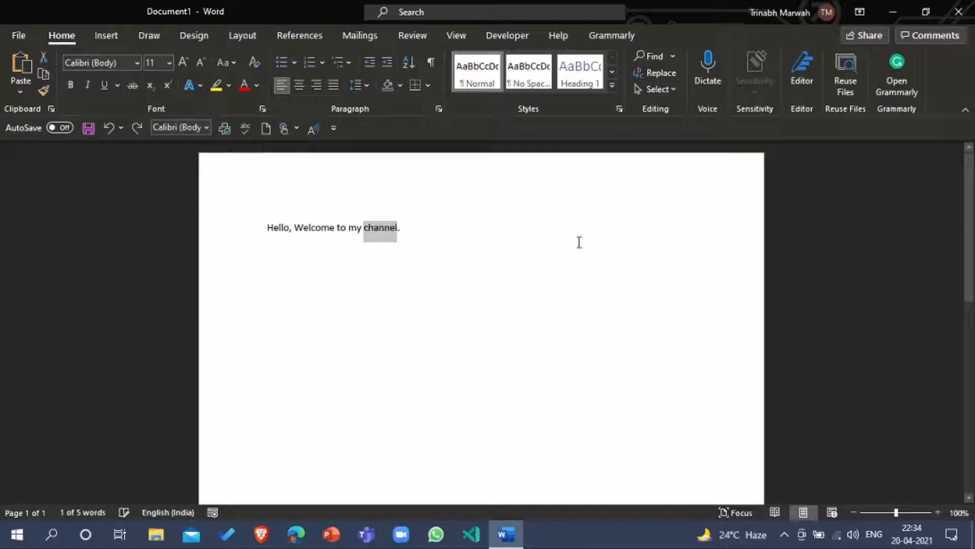
pyautogui.click(407, 227)
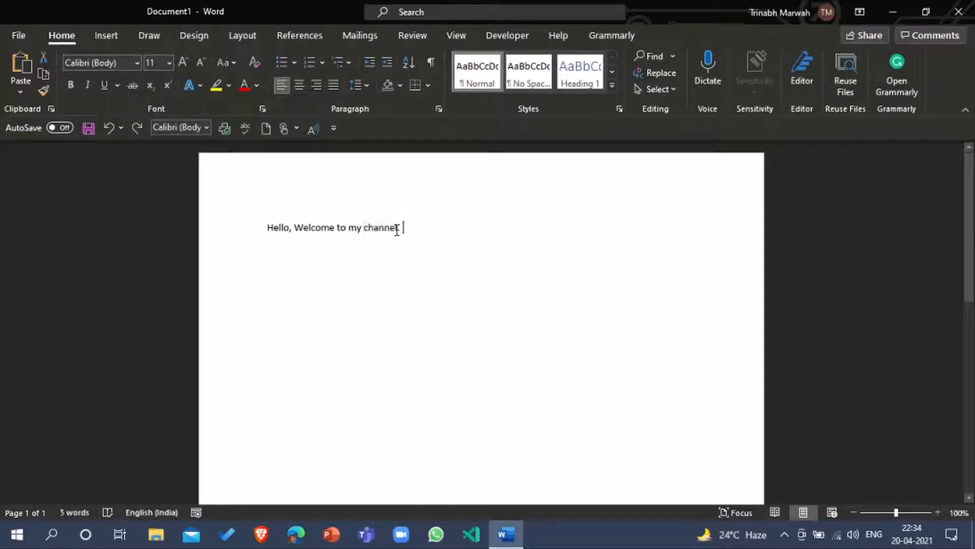
pyautogui.moveTo(399, 229); pyautogui.dragTo(364, 228)
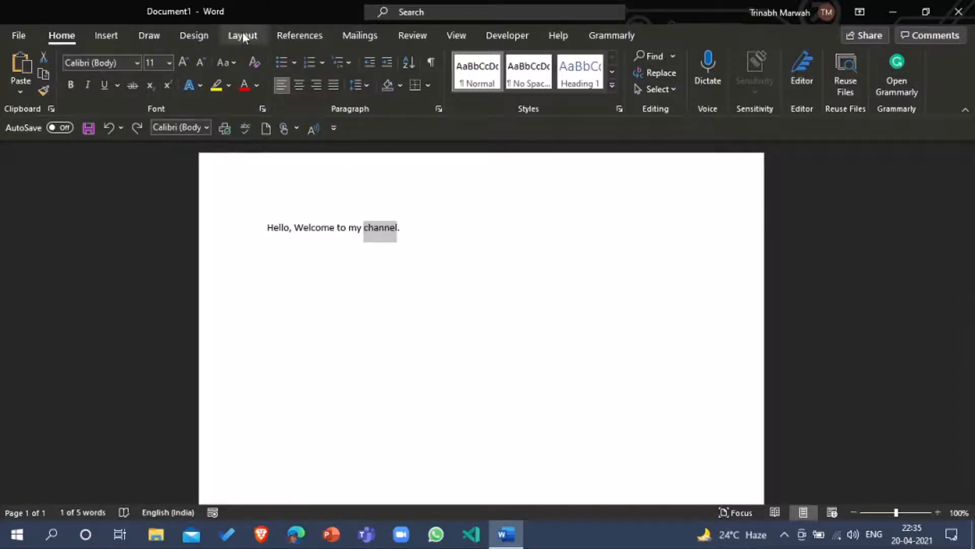
pyautogui.click(407, 227)
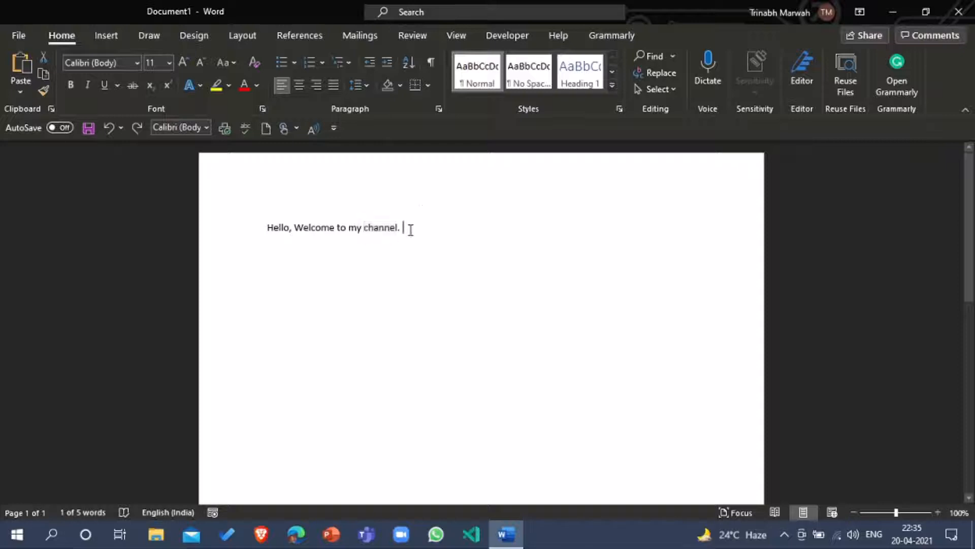
pyautogui.moveTo(397, 227); pyautogui.dragTo(363, 227)
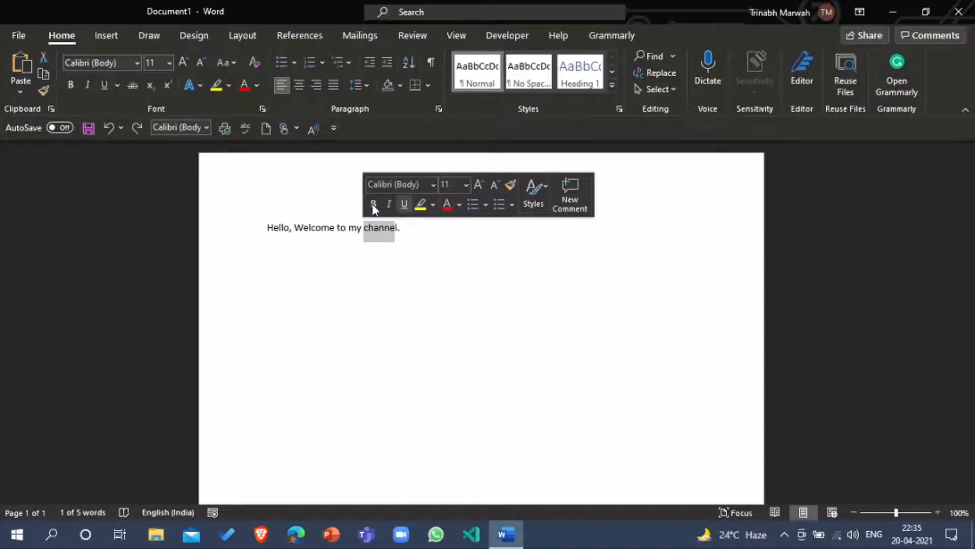
pyautogui.click(384, 231)
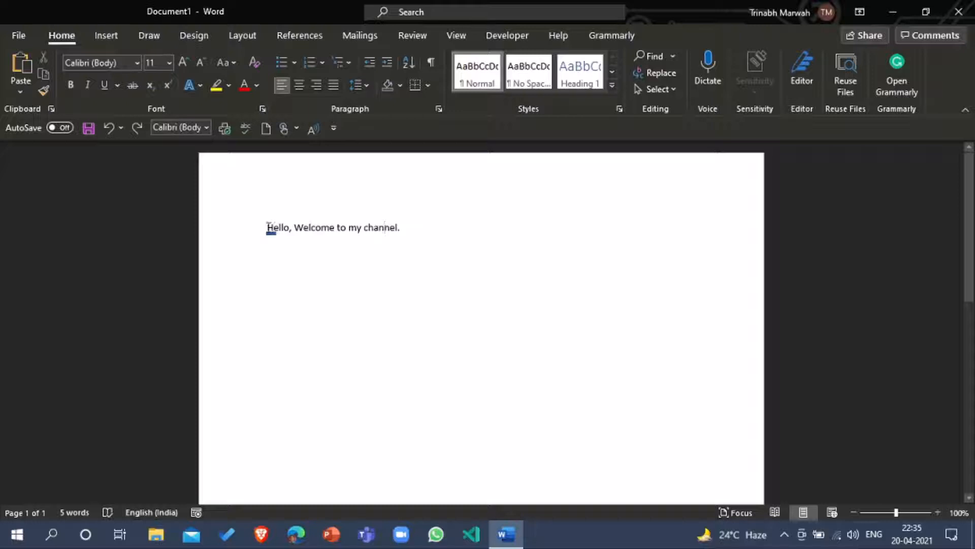
# - Format the sentence "Hello, Welcome to my channel" in the Ravie font at size 16 with a blue text effect
pyautogui.moveTo(268, 227); pyautogui.dragTo(396, 227)
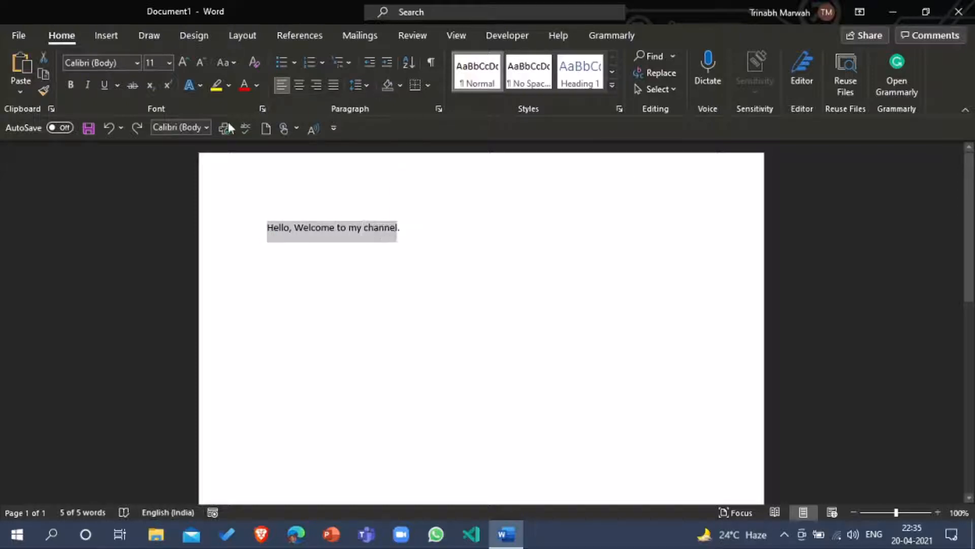
pyautogui.click(190, 65)
pyautogui.click(190, 66)
pyautogui.click(190, 66)
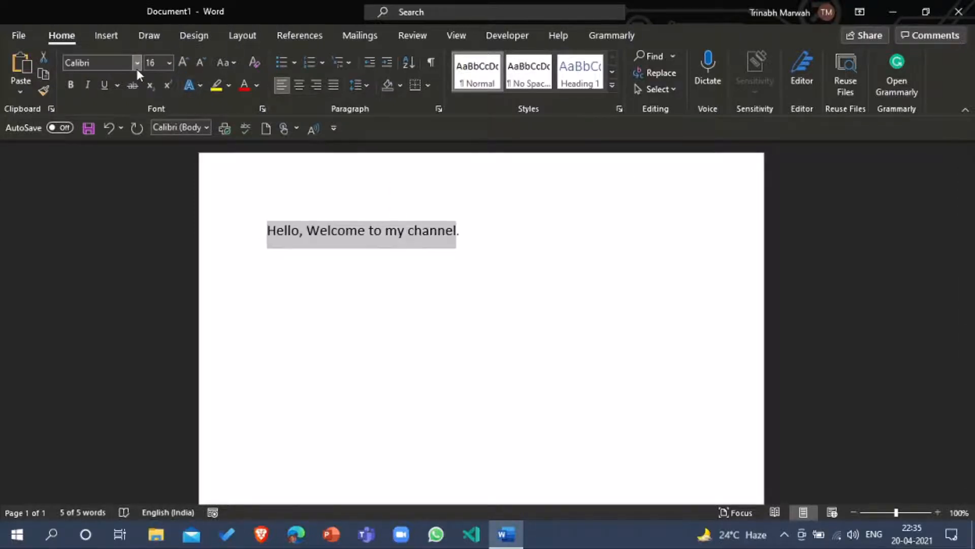
pyautogui.click(136, 63)
pyautogui.click(163, 224)
pyautogui.click(189, 87)
pyautogui.click(290, 114)
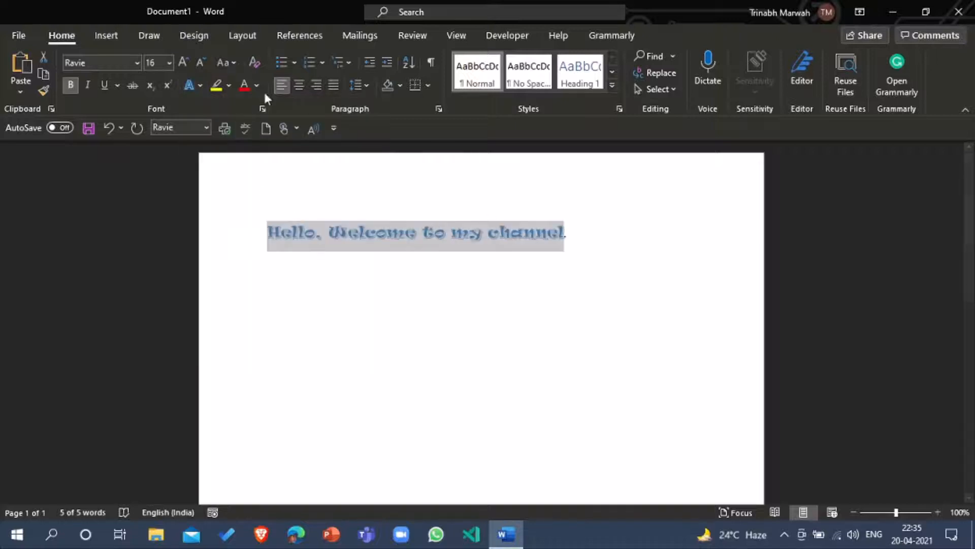
# - Leave blank space below the greeting sentence and write "ComputerVerse" there
pyautogui.click(586, 290)
pyautogui.click(565, 234)
pyautogui.press('Delete')
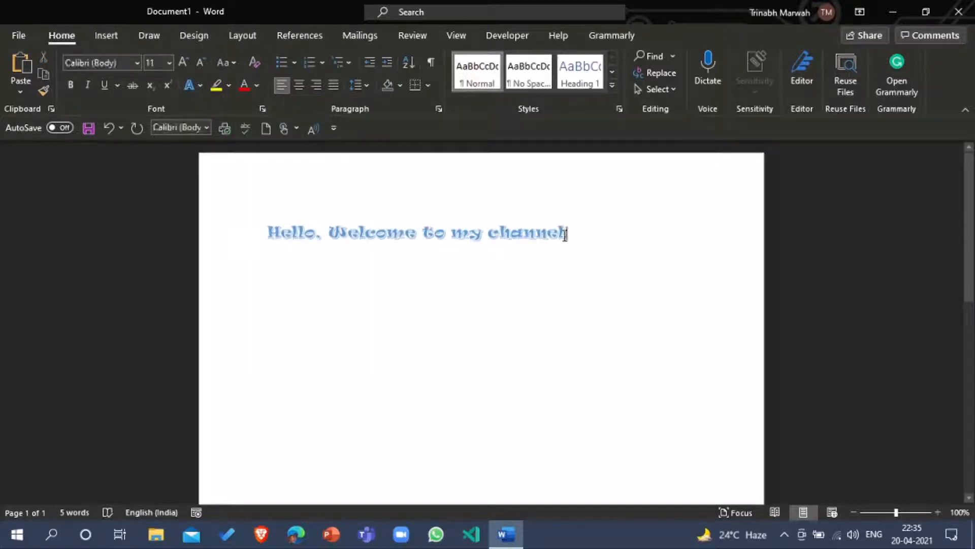
pyautogui.press('Return')
pyautogui.press('Return')
pyautogui.press('Return')
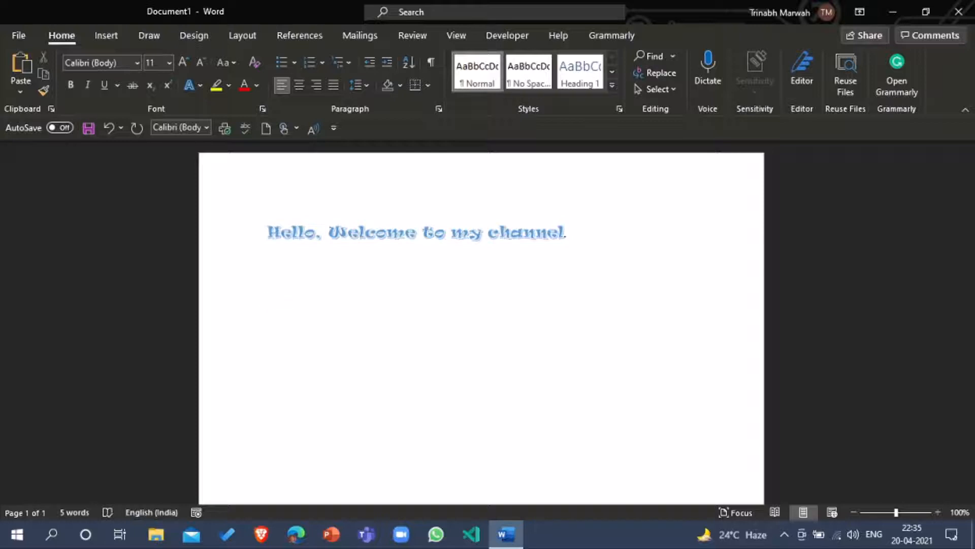
pyautogui.write('Comput')
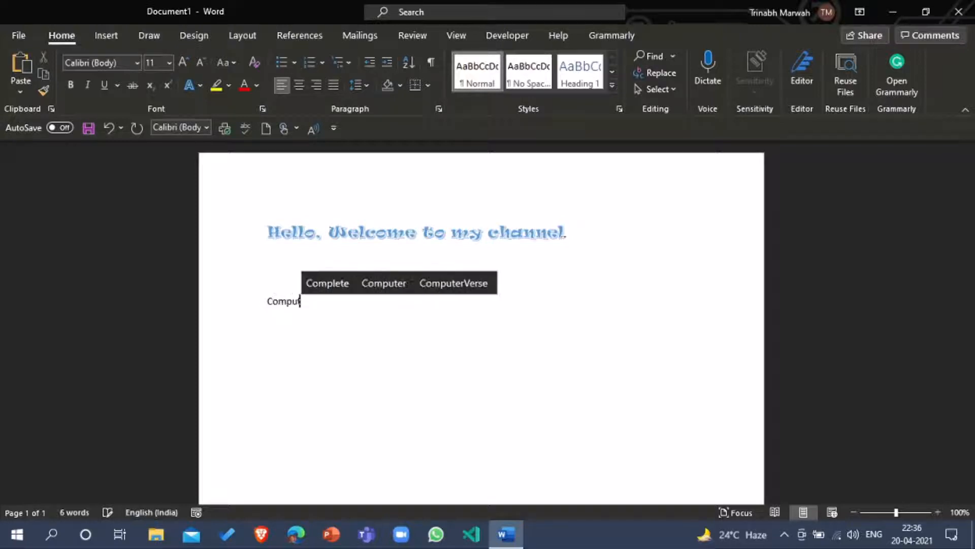
pyautogui.write('erVerse')
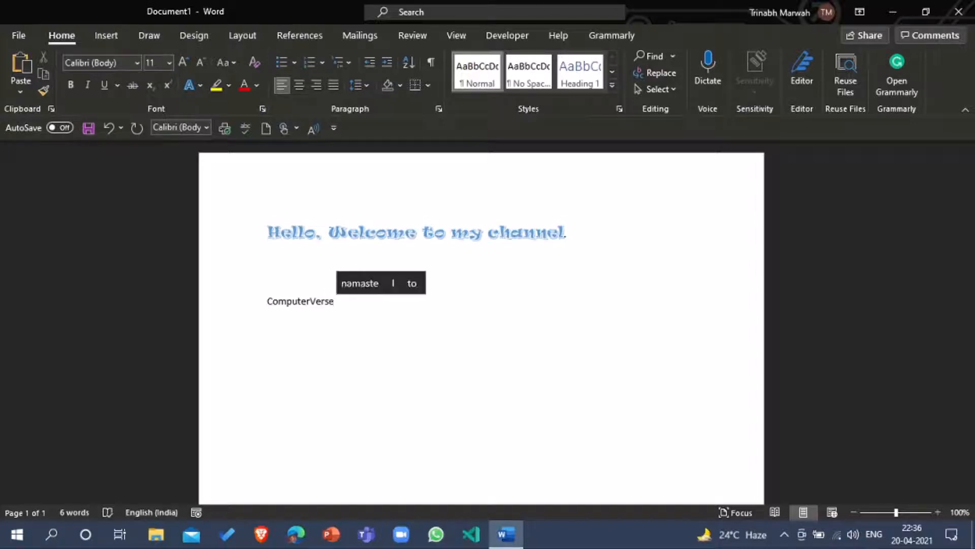
# - Copy the greeting sentence's formatting onto "ComputerVerse" with Format Painter
pyautogui.click(367, 230)
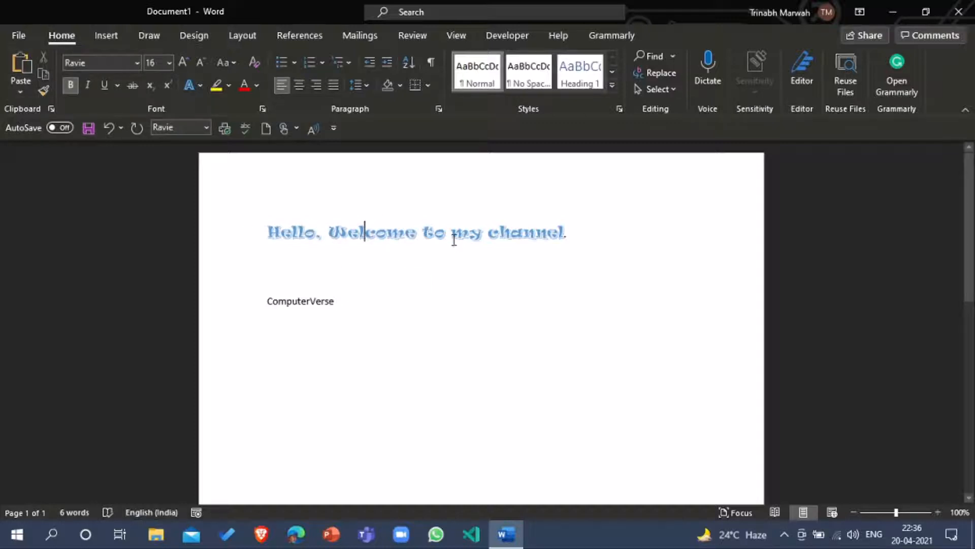
pyautogui.click(511, 232)
pyautogui.click(44, 92)
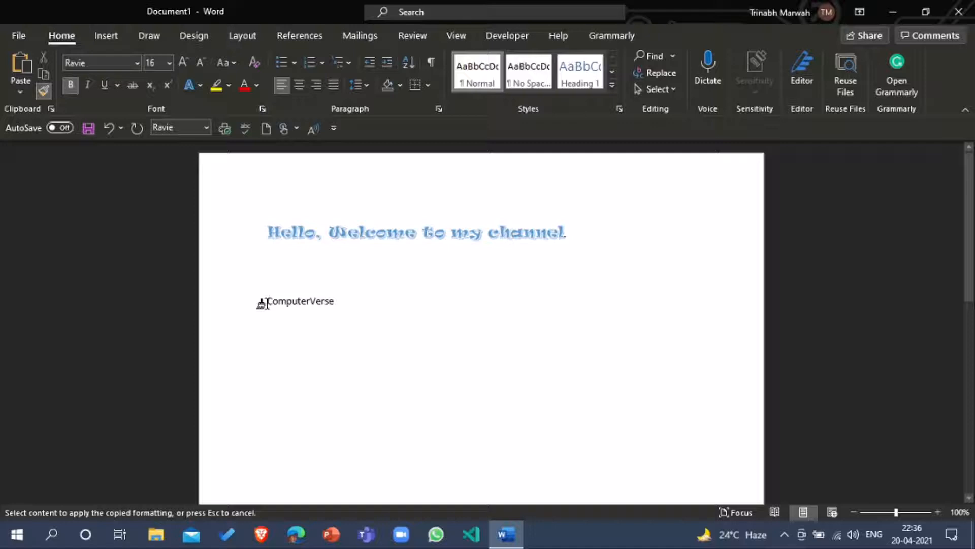
pyautogui.moveTo(264, 304); pyautogui.dragTo(333, 302)
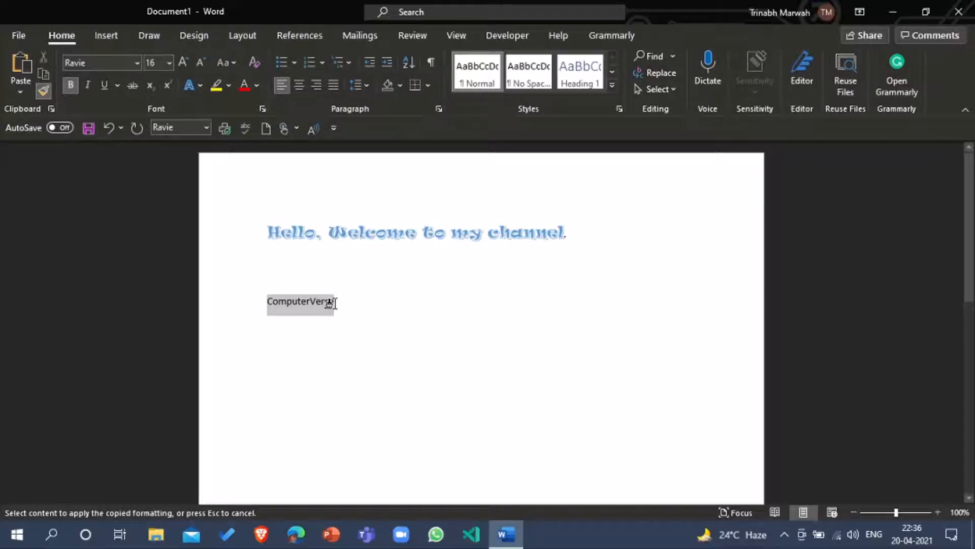
pyautogui.moveTo(331, 303); pyautogui.dragTo(335, 305)
pyautogui.click(495, 330)
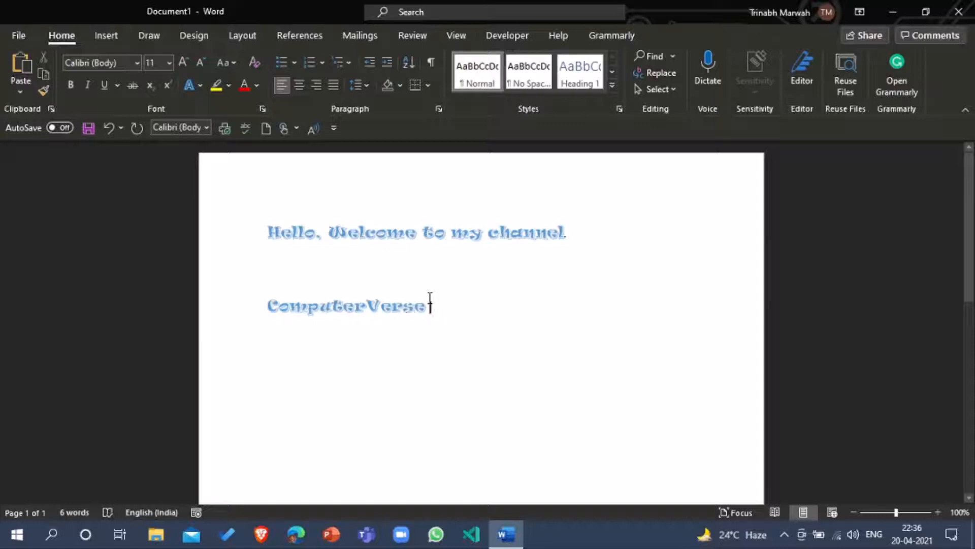
# - Write a second "ComputerVerse" two lines below the formatted one
pyautogui.press('Return')
pyautogui.press('Return')
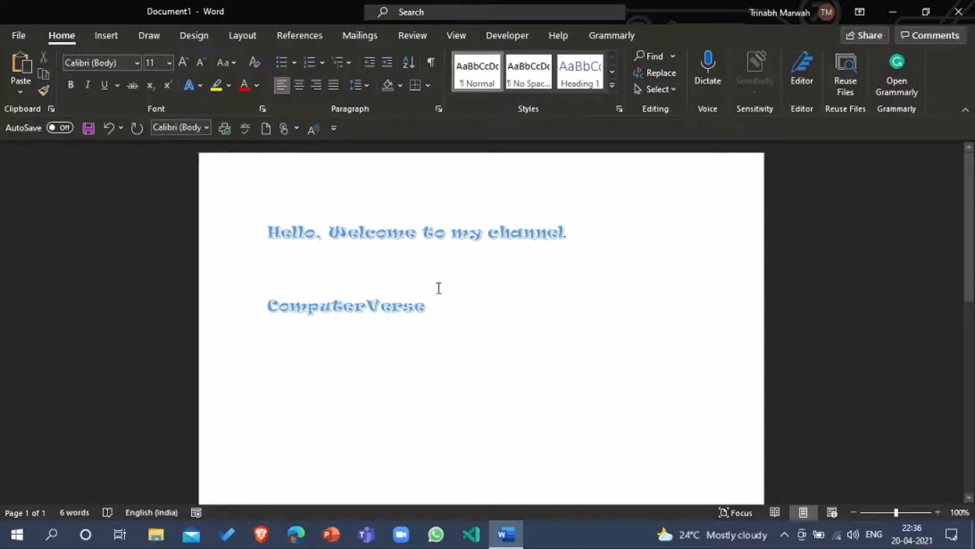
pyautogui.write('Comput')
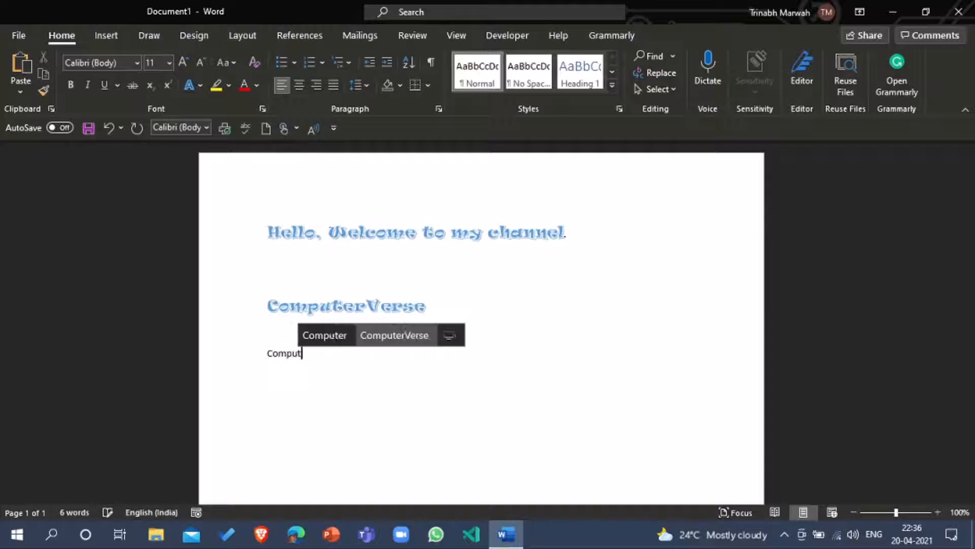
pyautogui.write('erVerse')
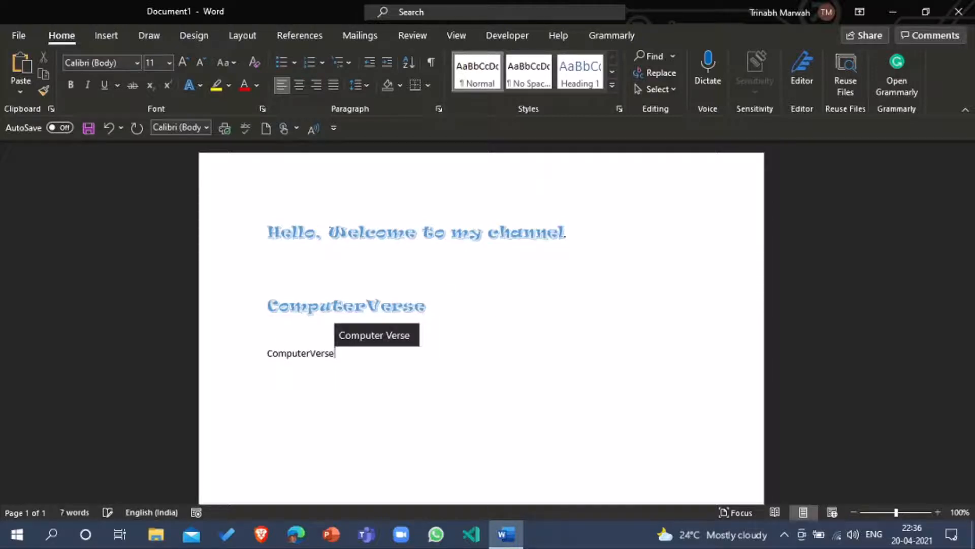
# - Apply the formatting of the first "ComputerVerse" to the second, plain one by pasting the format
pyautogui.click(392, 304)
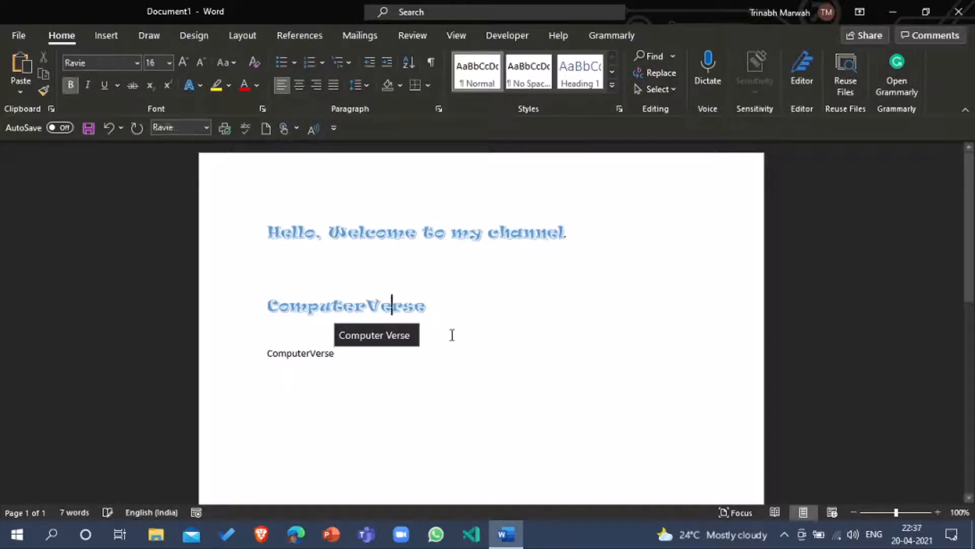
pyautogui.click(343, 305)
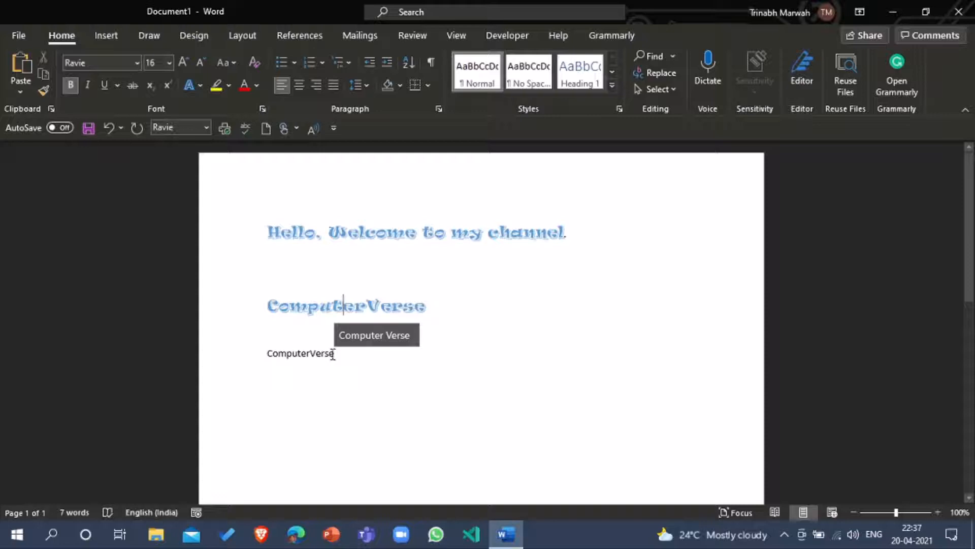
pyautogui.moveTo(335, 354); pyautogui.dragTo(269, 357)
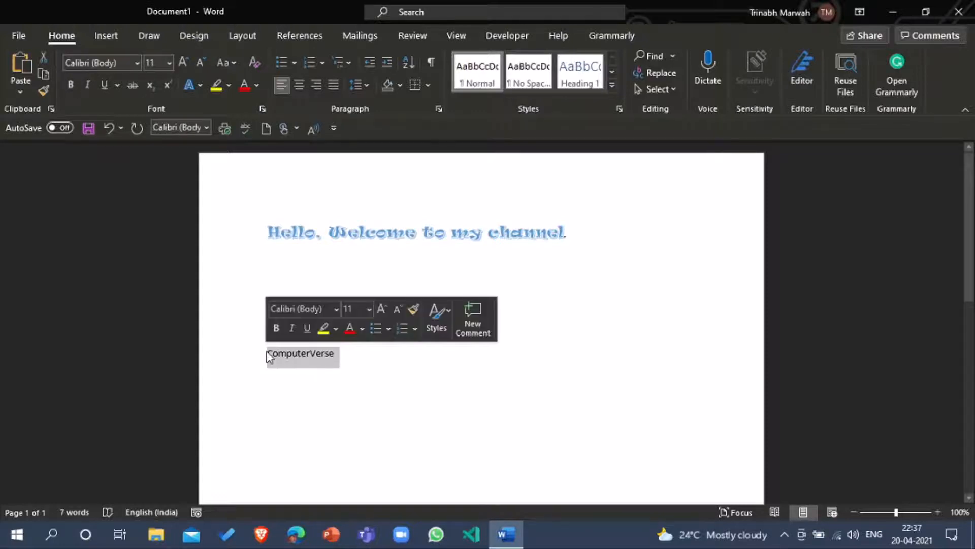
pyautogui.hotkey('ctrl', 'shift', 'v')
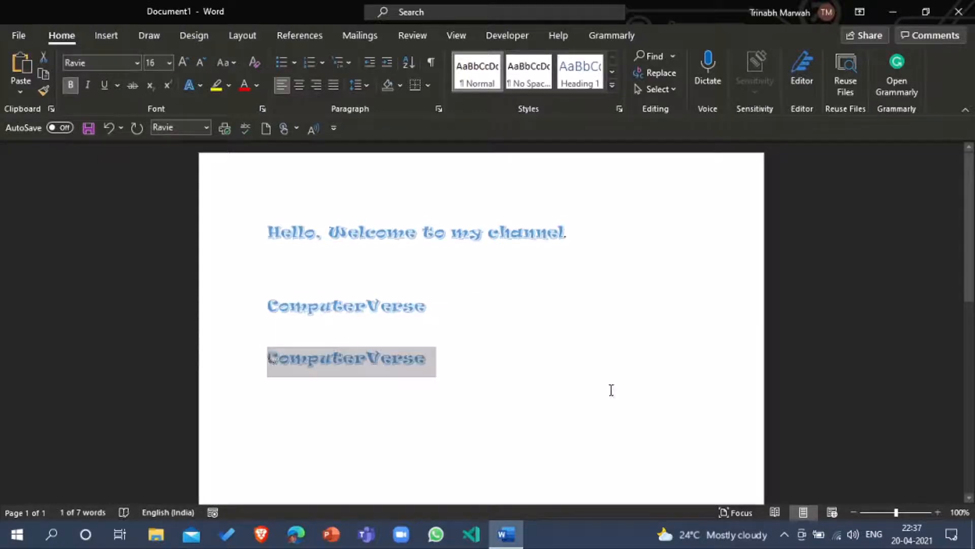
pyautogui.click(490, 360)
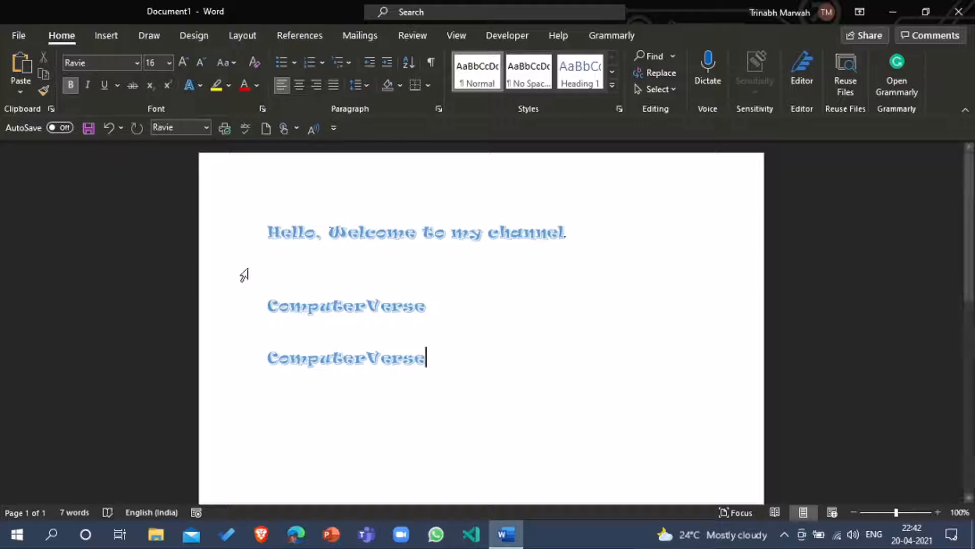
# - Try bullets and numbering on the sentence "Hello, Welcome to my channel."
pyautogui.click(267, 231)
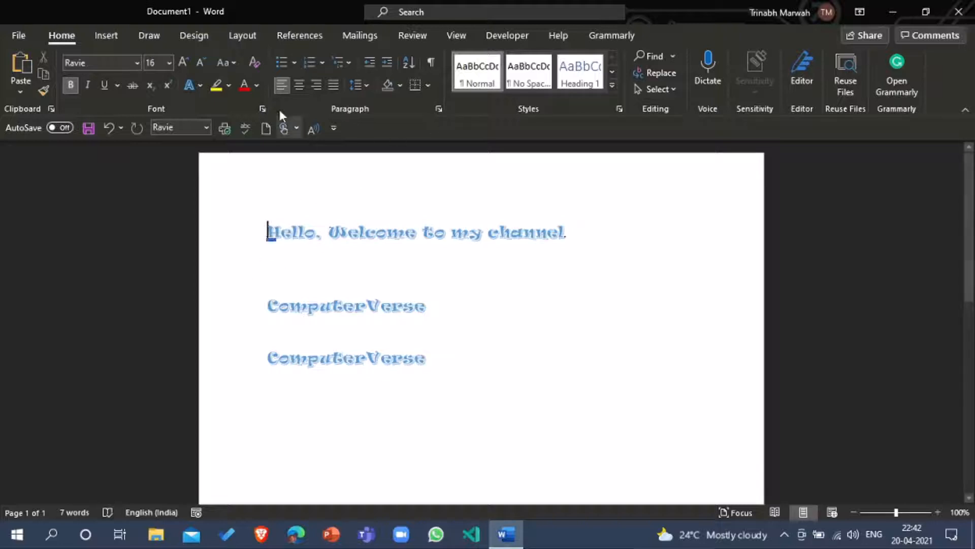
pyautogui.click(280, 62)
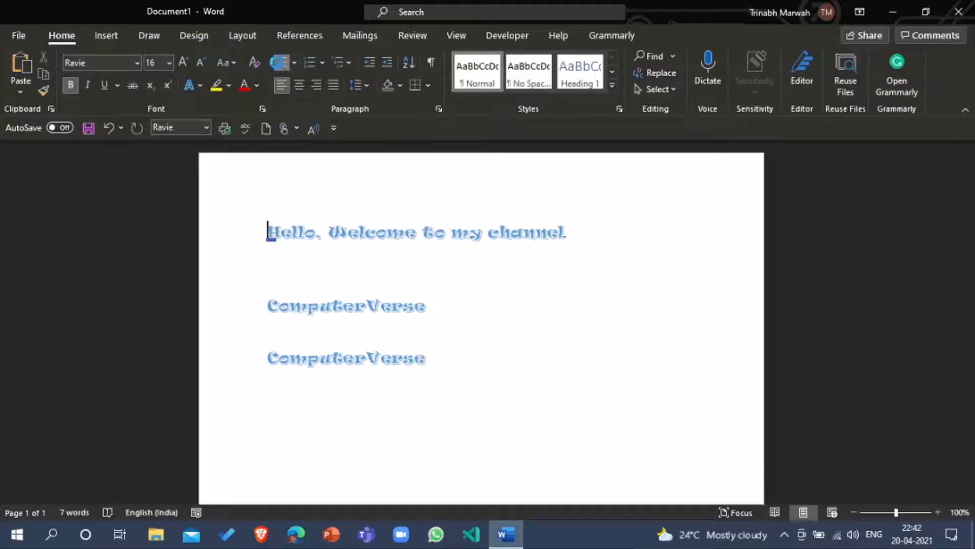
pyautogui.click(309, 66)
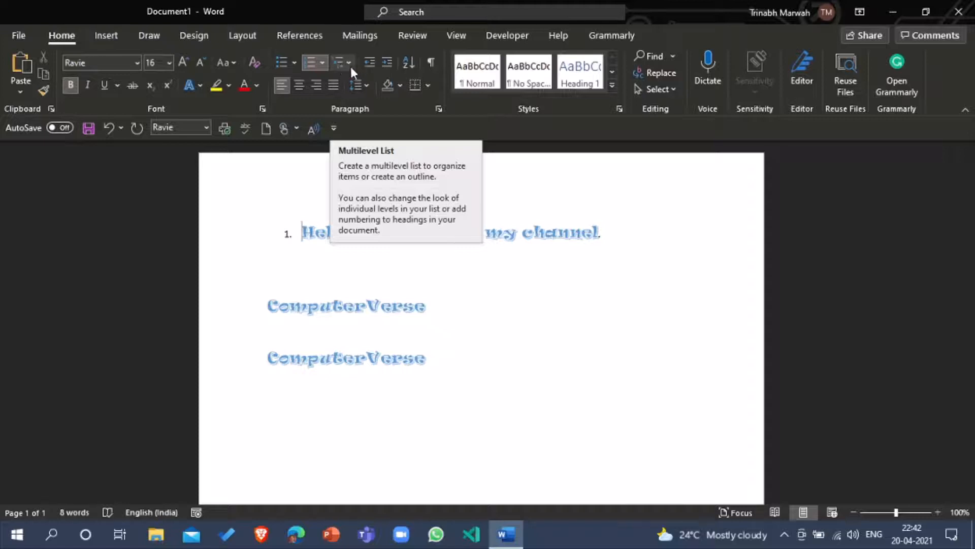
# - Try centre and right alignment on the numbered sentence, return it to left alignment and remove its numbering
pyautogui.click(299, 85)
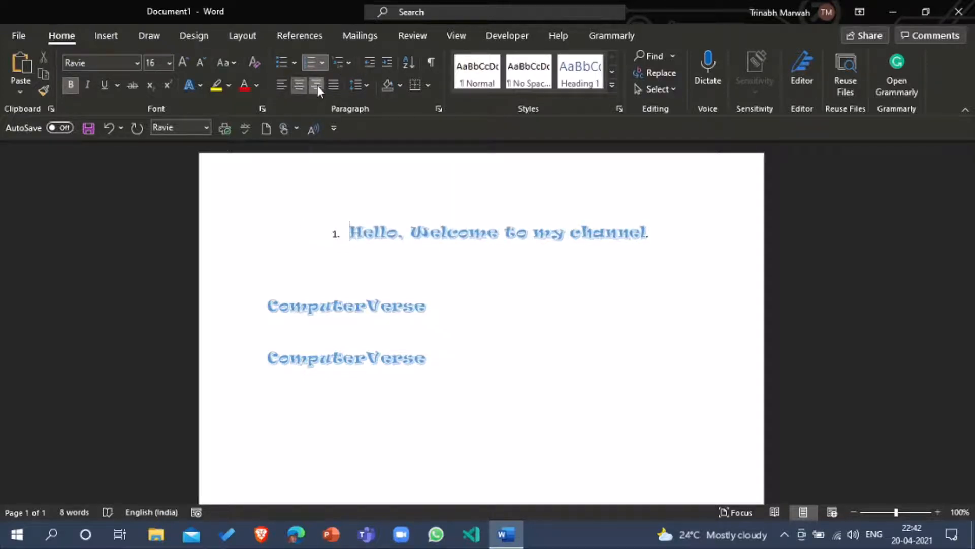
pyautogui.click(317, 86)
pyautogui.click(280, 86)
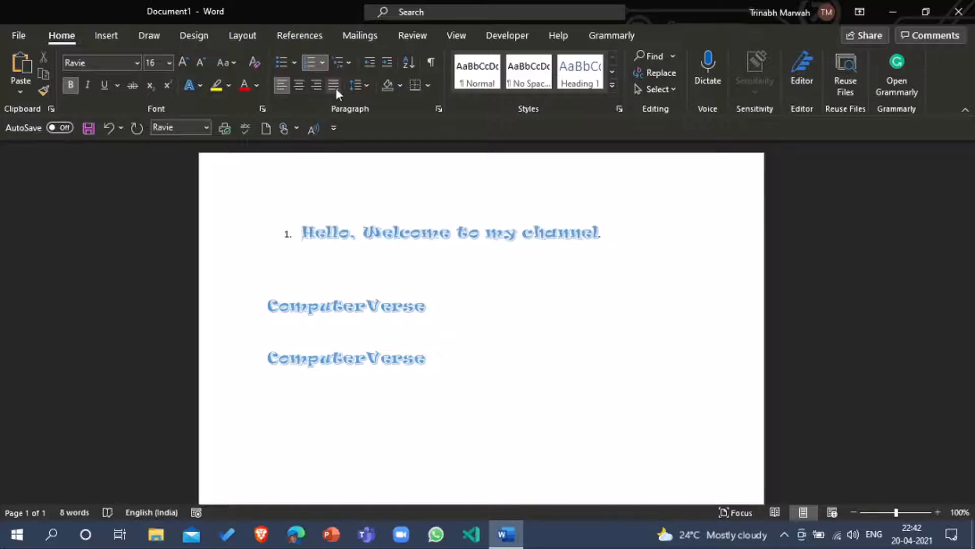
pyautogui.click(307, 63)
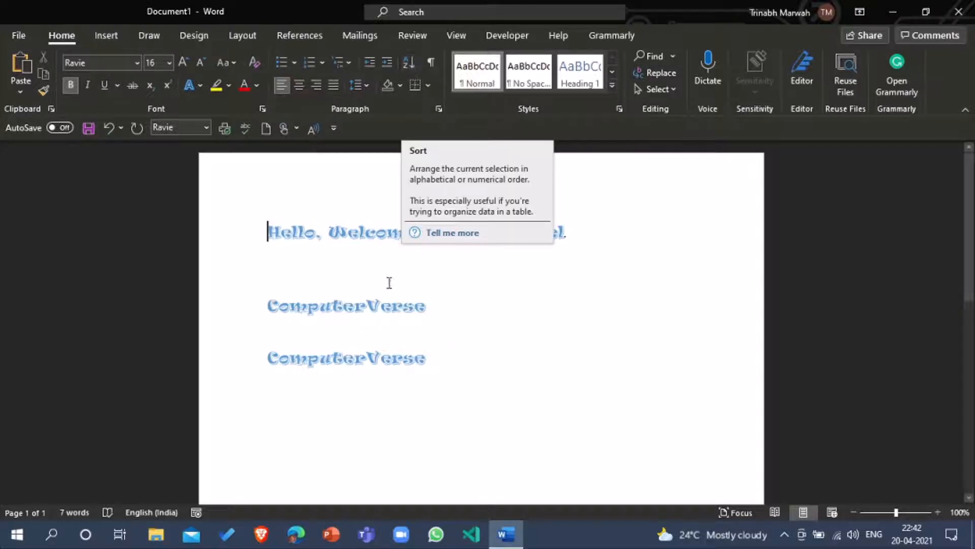
# - Write "Whatsapp", "Youtube" and "Facebook" on separate lines below the second "ComputerVerse", leaving one blank line before them
pyautogui.click(433, 368)
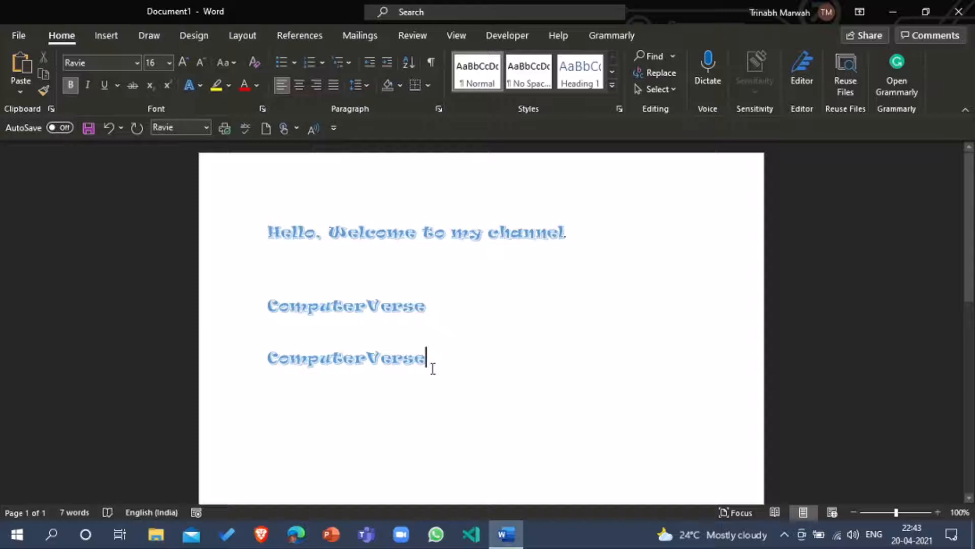
pyautogui.press('Return')
pyautogui.press('Return')
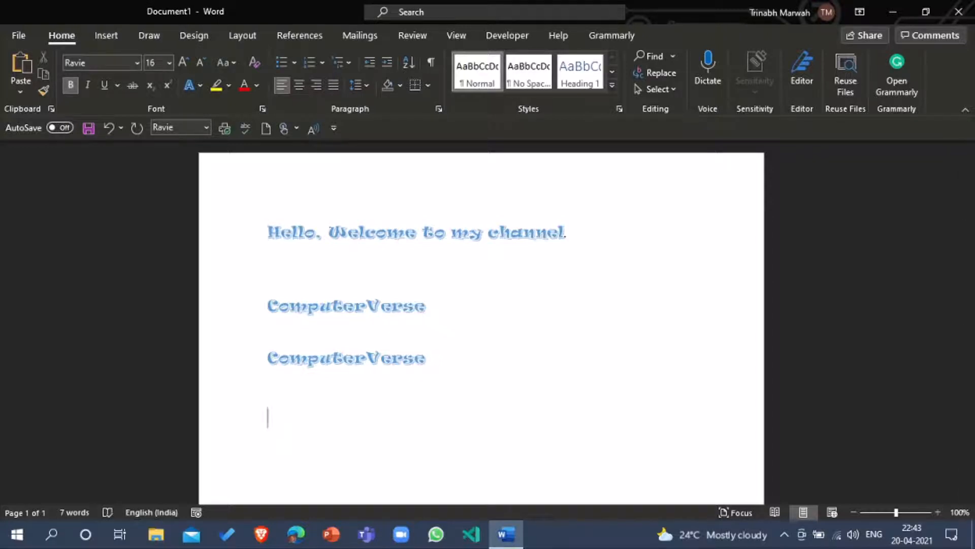
pyautogui.write('Whatsapp')
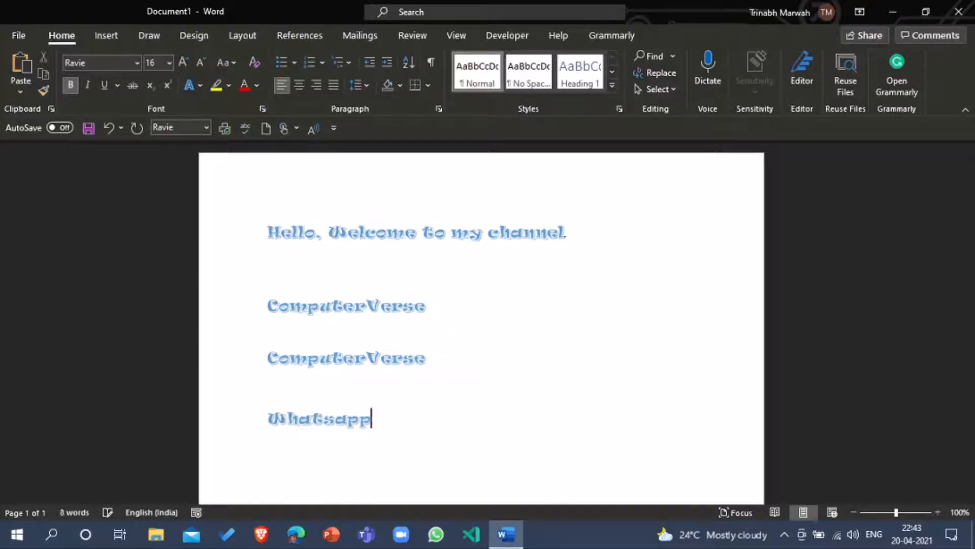
pyautogui.press('Return')
pyautogui.write('Yout')
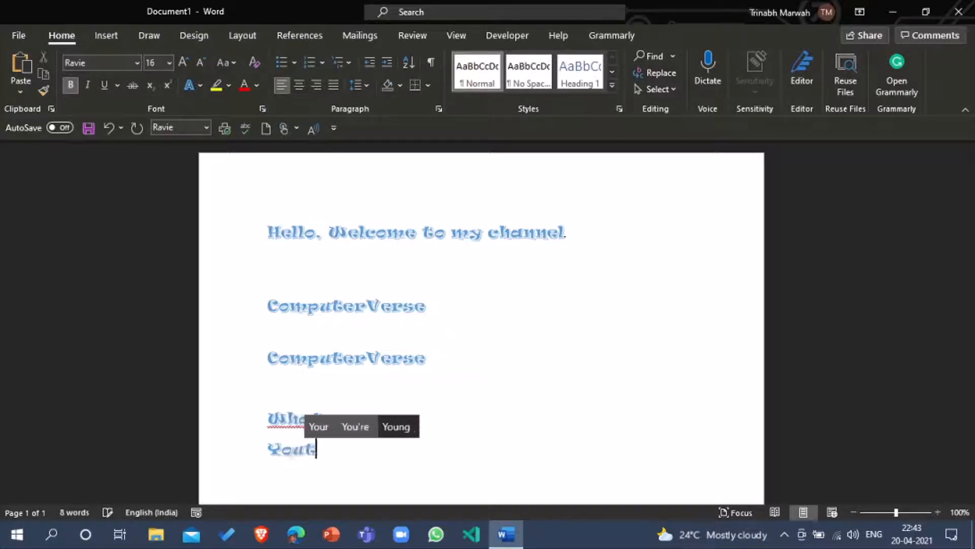
pyautogui.press('BackSpace')
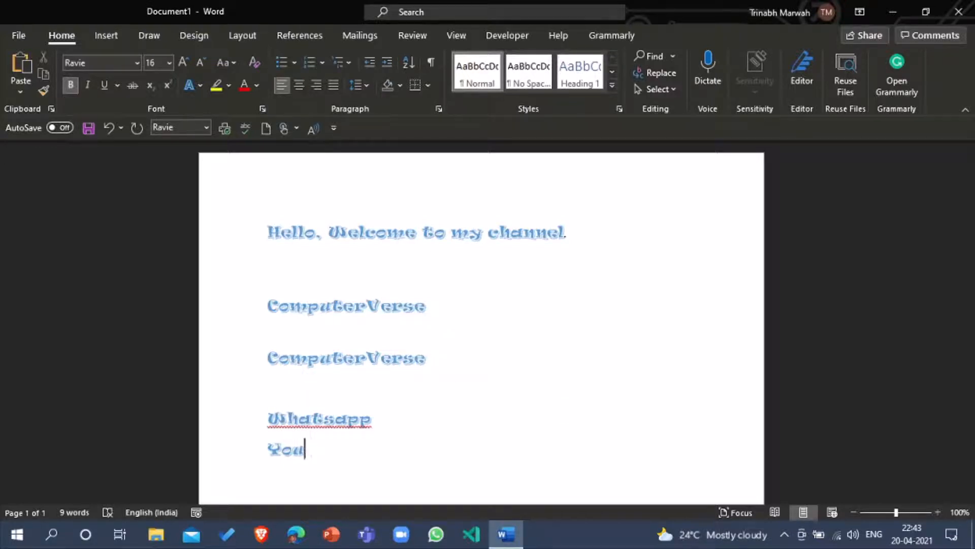
pyautogui.write('tube')
pyautogui.press('Return')
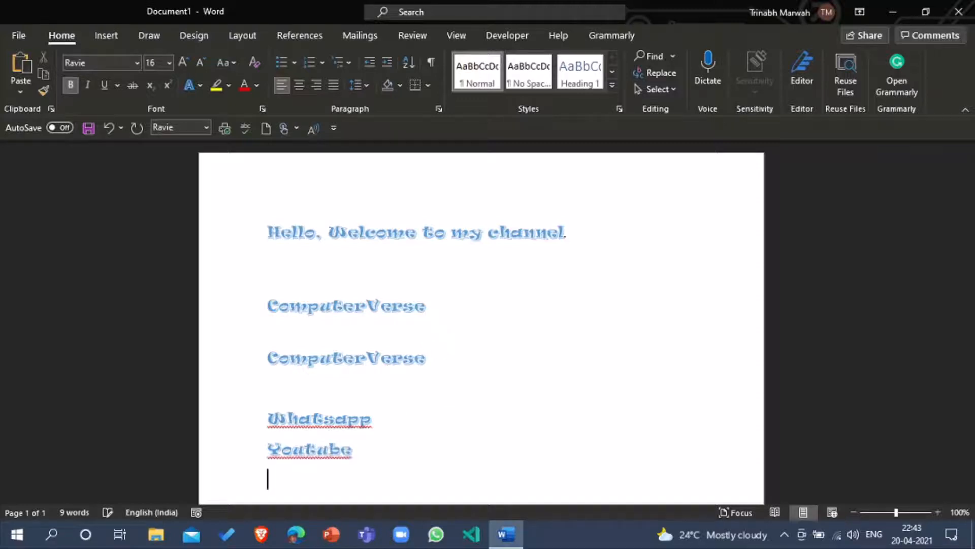
pyautogui.write('Facebook')
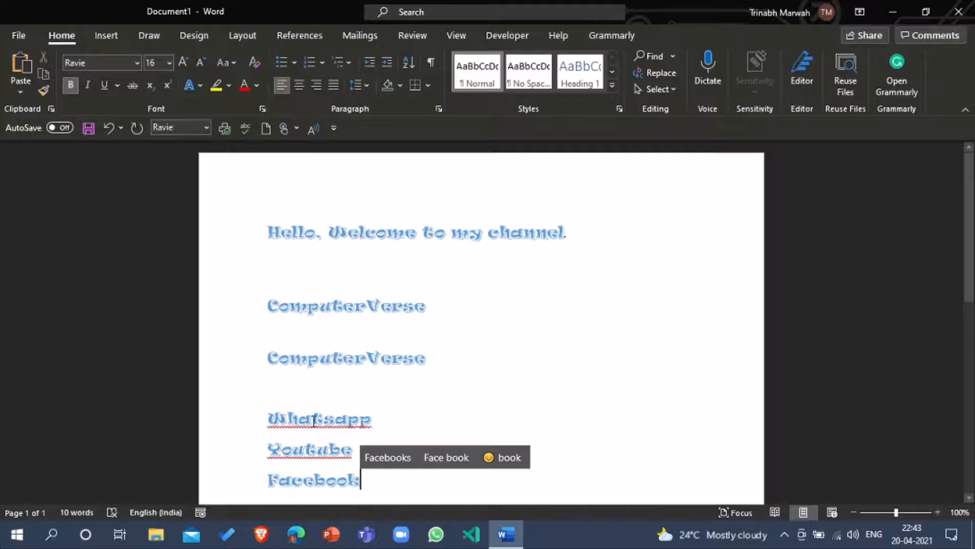
# - Sort the "Whatsapp", "Youtube" and "Facebook" lines by paragraphs as text in ascending order, with no header row
pyautogui.press('Left')
pyautogui.press('Left')
pyautogui.press('Left')
pyautogui.hotkey('shift', 'Right')
pyautogui.hotkey('shift', 'Right')
pyautogui.hotkey('shift', 'Right')
pyautogui.hotkey('shift', 'Right')
pyautogui.hotkey('shift', 'Right')
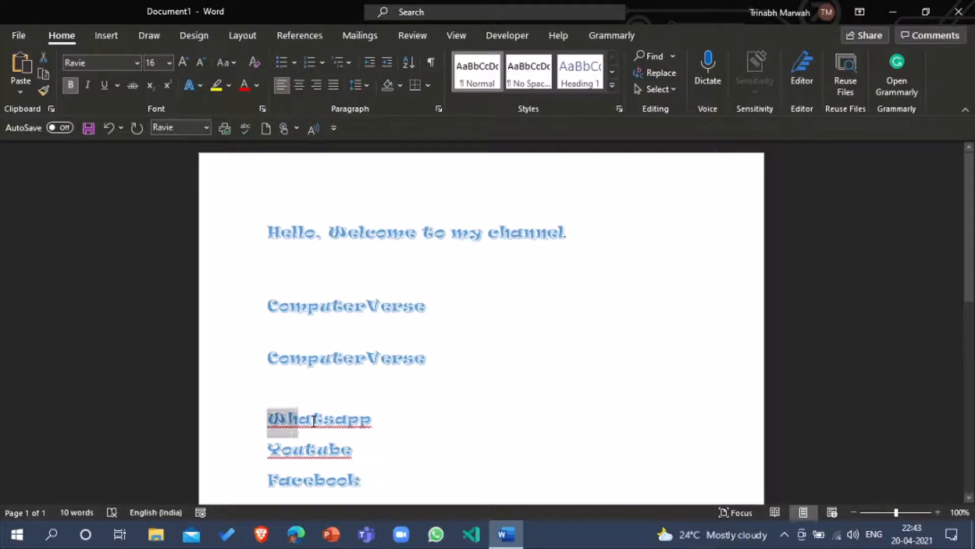
pyautogui.hotkey('shift', 'Down')
pyautogui.hotkey('shift', 'Down')
pyautogui.hotkey('shift', 'Right')
pyautogui.hotkey('shift', 'Right')
pyautogui.hotkey('shift', 'Right')
pyautogui.hotkey('shift', 'Right')
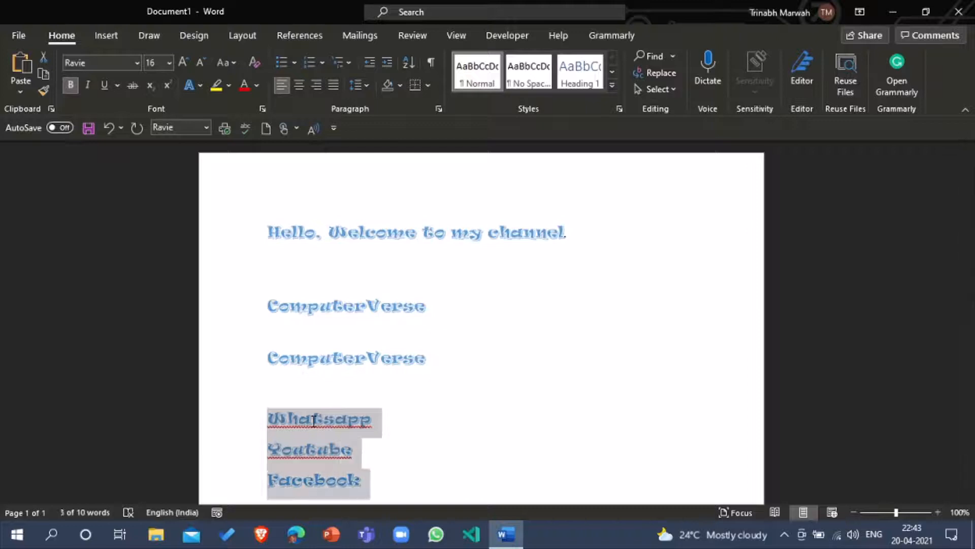
pyautogui.click(413, 66)
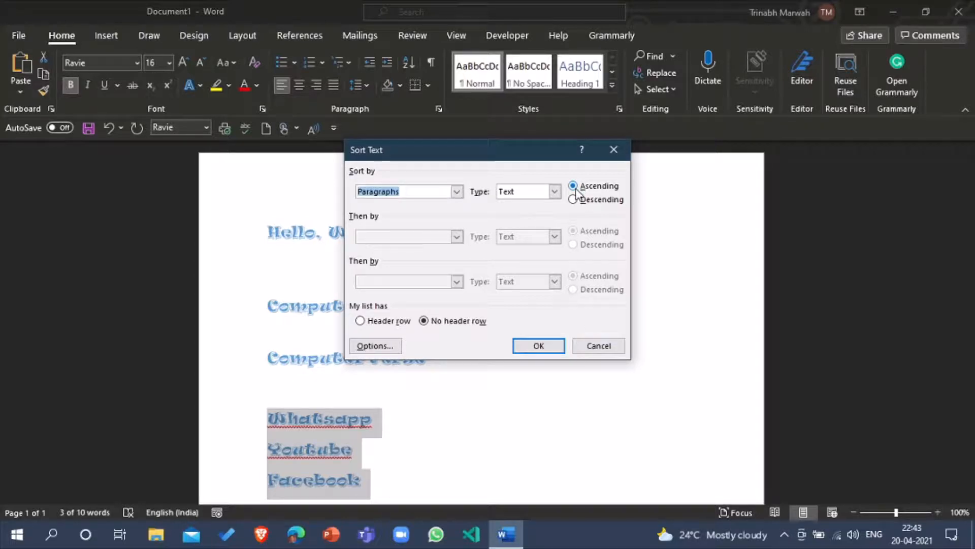
pyautogui.click(538, 346)
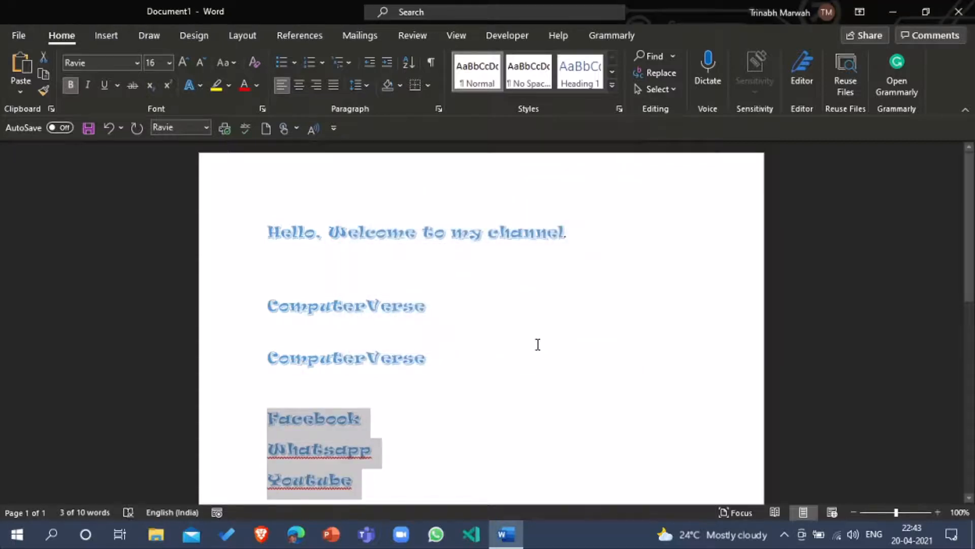
pyautogui.click(374, 417)
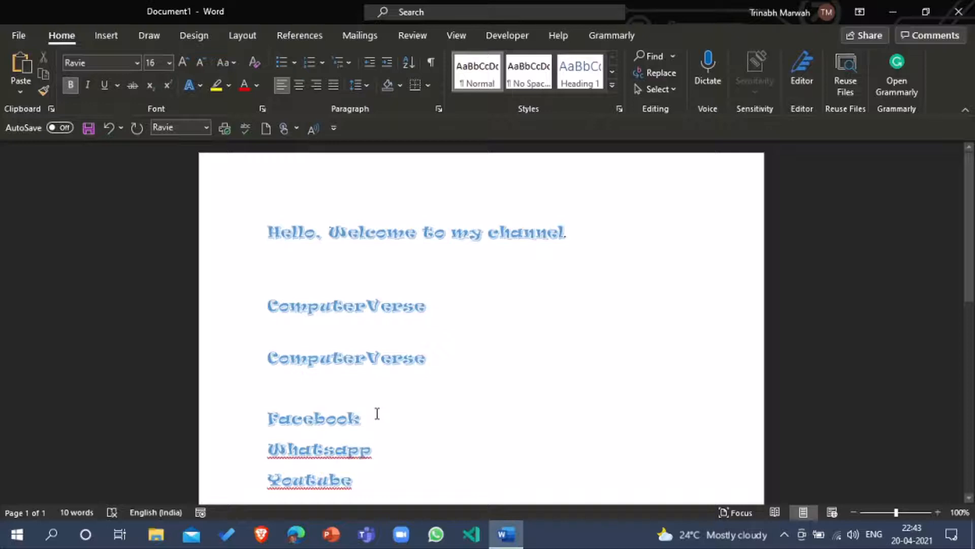
# - Add four blank lines below the "Youtube" line at the end of the sorted list
pyautogui.press('Down')
pyautogui.press('Up')
pyautogui.press('Up')
pyautogui.press('Down')
pyautogui.press('Up')
pyautogui.press('Up')
pyautogui.press('Down')
pyautogui.press('Down')
pyautogui.press('Return')
pyautogui.press('Return')
pyautogui.press('Return')
pyautogui.press('Return')
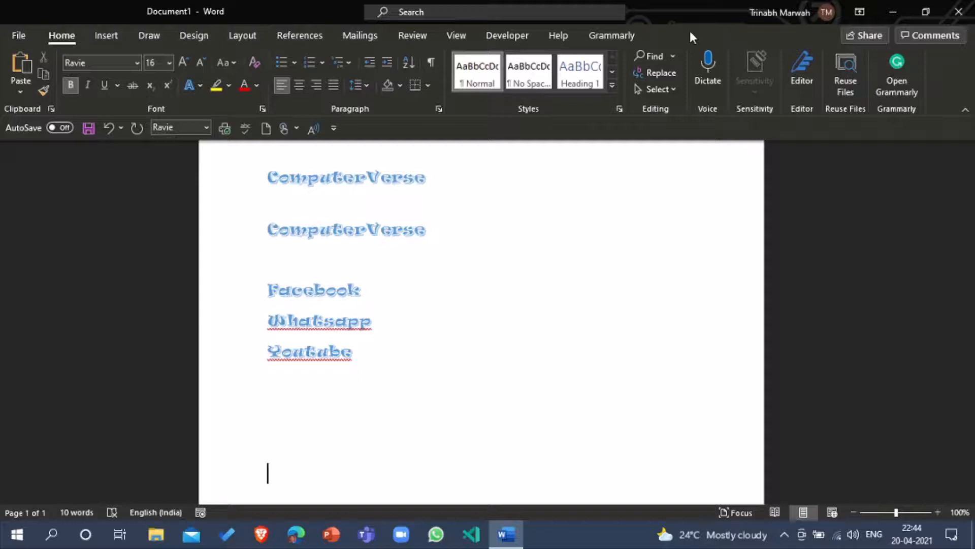
# - Write "Social Media Platforms" on the blank line above "Facebook" and apply the Heading 1 style to it
pyautogui.click(272, 263)
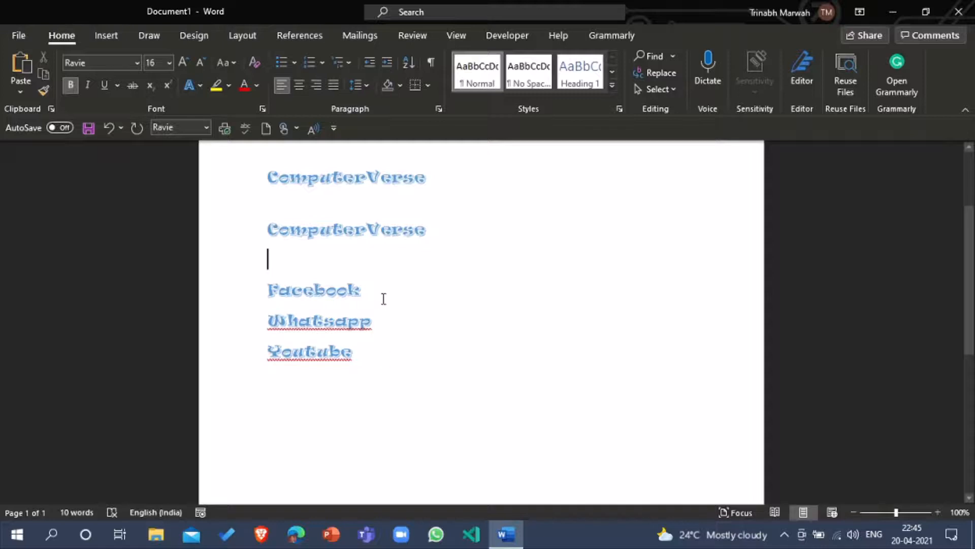
pyautogui.write('Social ')
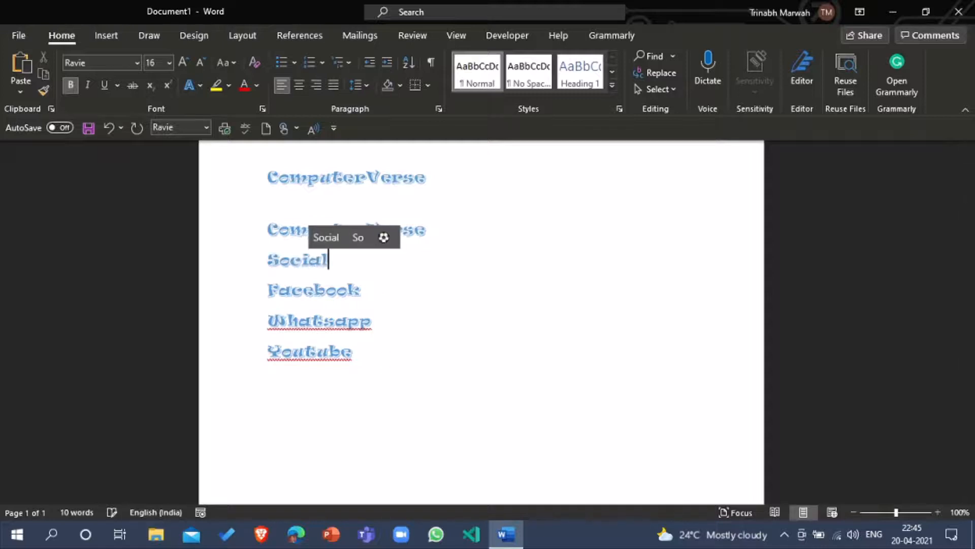
pyautogui.write('Media Pl')
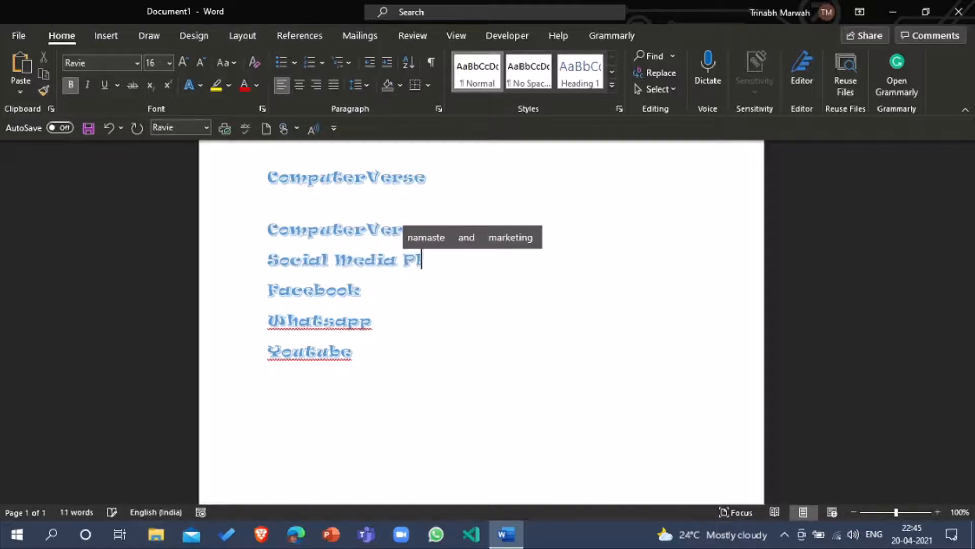
pyautogui.write('atforms')
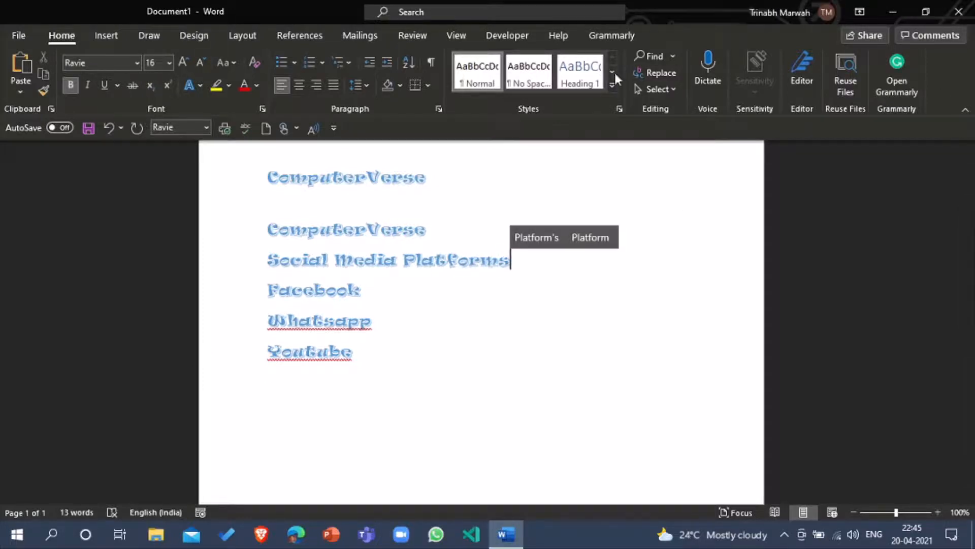
pyautogui.click(575, 78)
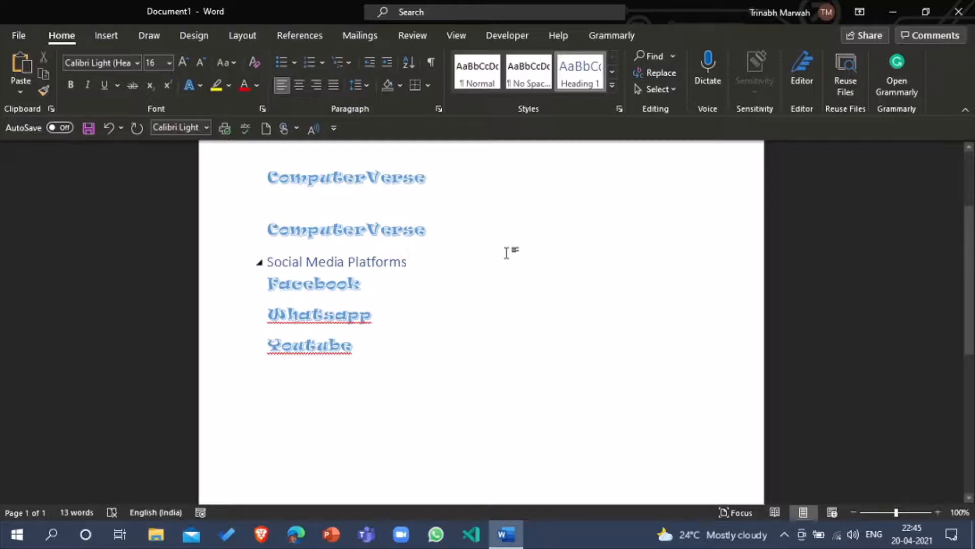
# - Add blank lines below the "Youtube" line until the document spans five pages, and return to the document's beginning
pyautogui.press('Down')
pyautogui.press('Down')
pyautogui.press('Down')
pyautogui.press('Down')
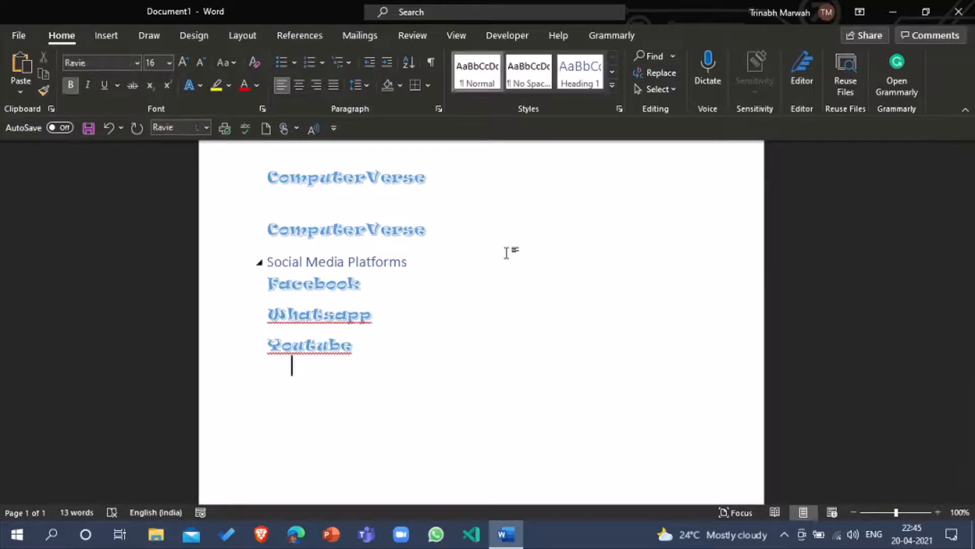
pyautogui.press('Return')
pyautogui.press('Return')
pyautogui.press('Return')
pyautogui.press('Return')
pyautogui.press('Return')
pyautogui.press('Return')
pyautogui.press('Return')
pyautogui.press('Return')
pyautogui.press('Return')
pyautogui.press('Return')
pyautogui.press('Return')
pyautogui.press('Return')
pyautogui.press('Return')
pyautogui.press('Return')
pyautogui.press('Return')
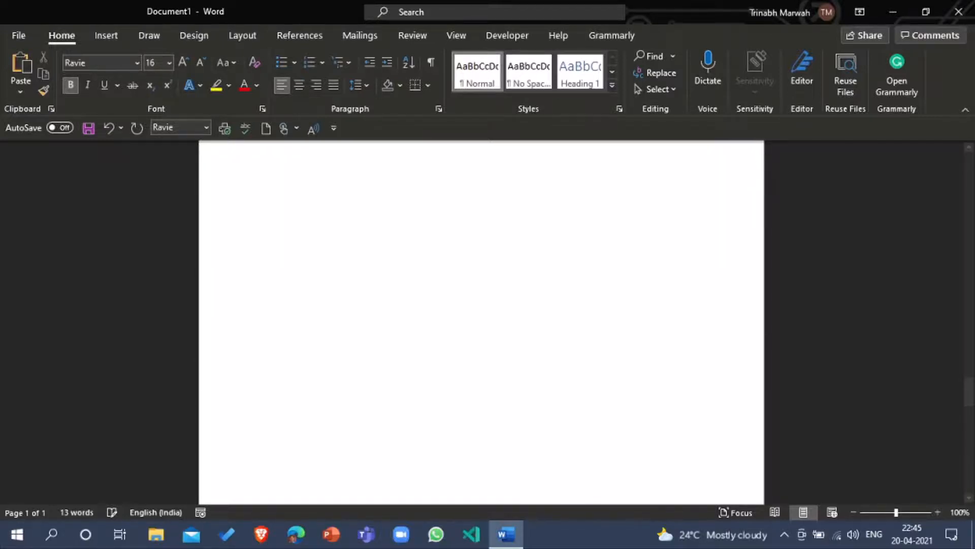
pyautogui.scroll(3, 268, 473)
pyautogui.moveTo(972, 438); pyautogui.dragTo(969, 97)
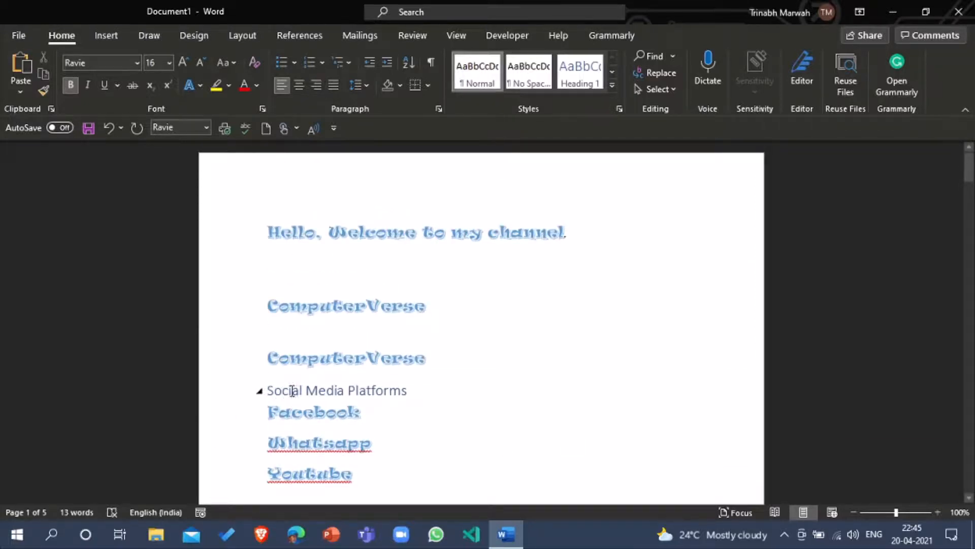
# - Collapse and expand the content under "Social Media Platforms" several times, reapply Heading 1 and leave the section collapsed
pyautogui.click(260, 392)
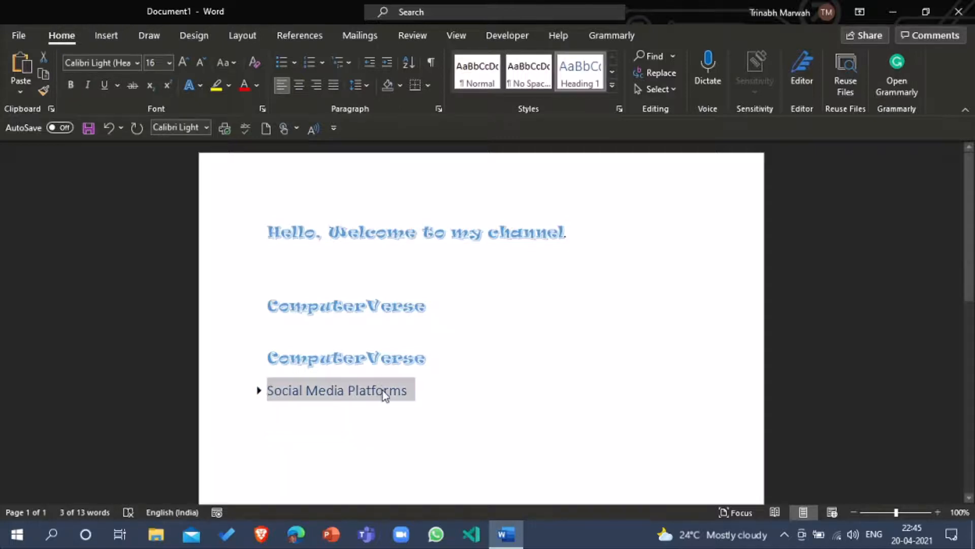
pyautogui.click(259, 390)
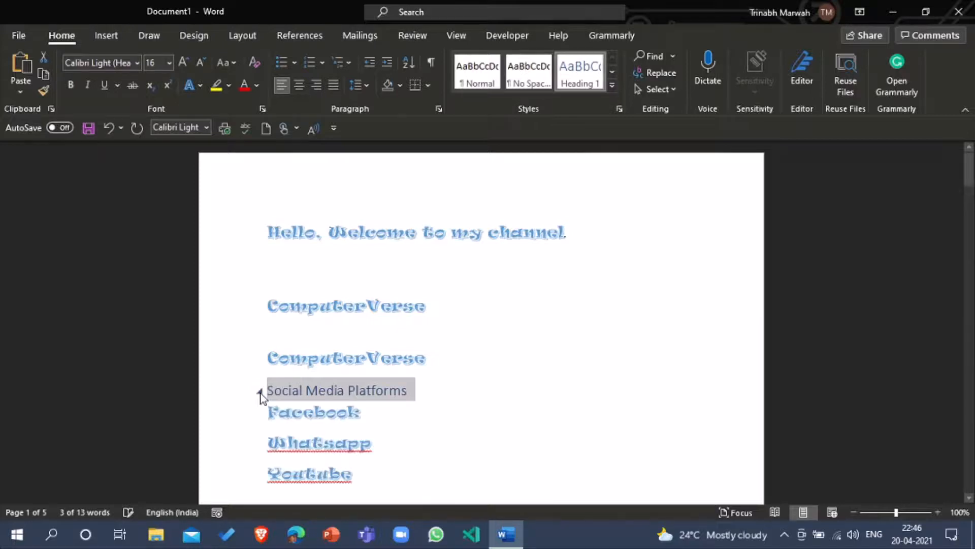
pyautogui.click(258, 391)
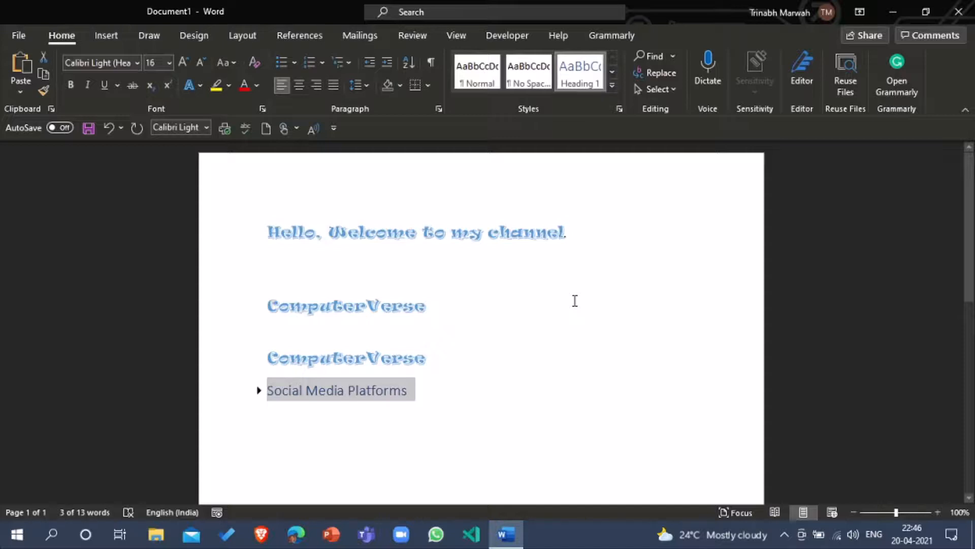
pyautogui.click(259, 392)
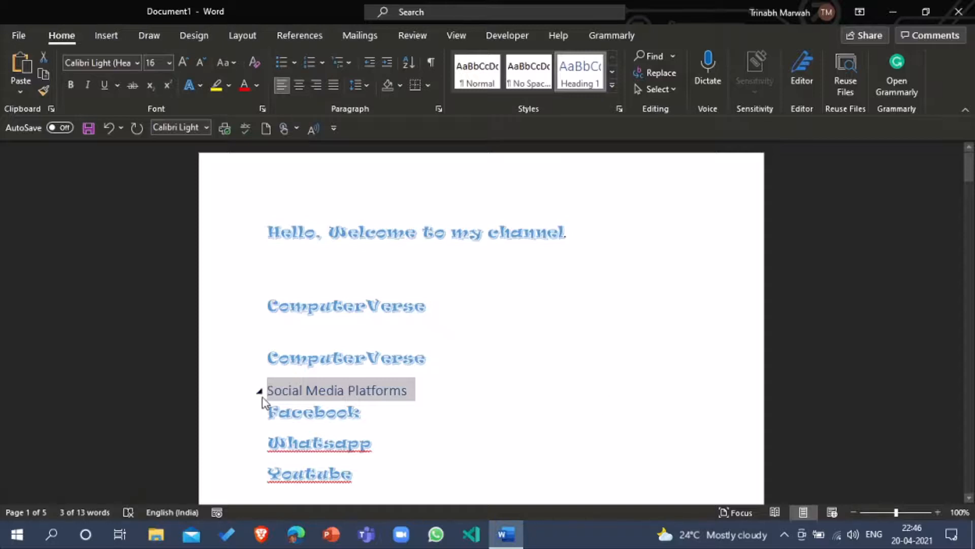
pyautogui.click(259, 392)
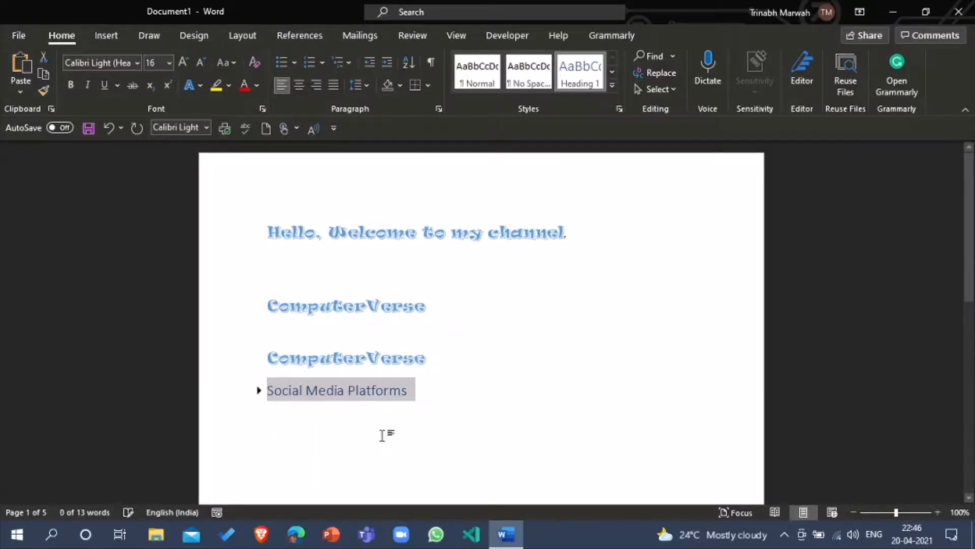
pyautogui.click(586, 89)
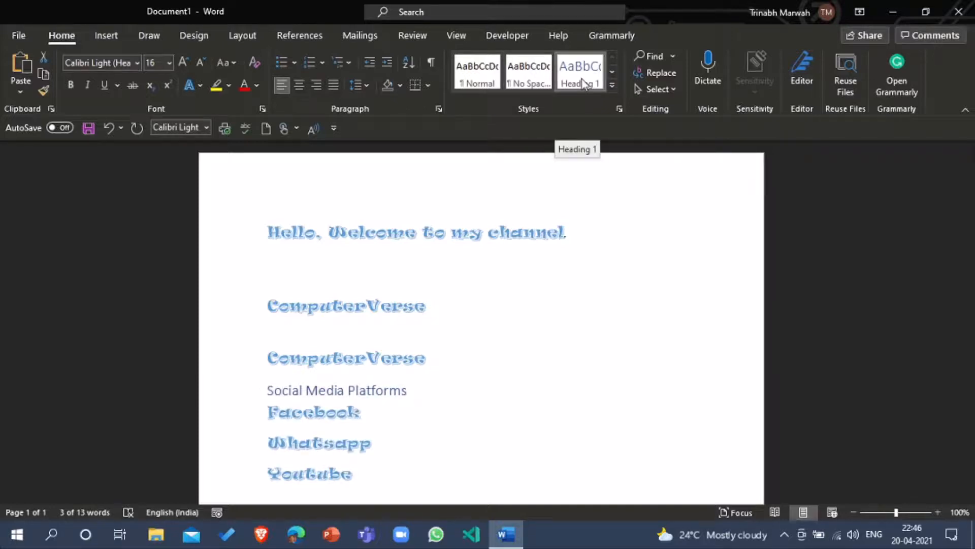
pyautogui.click(585, 84)
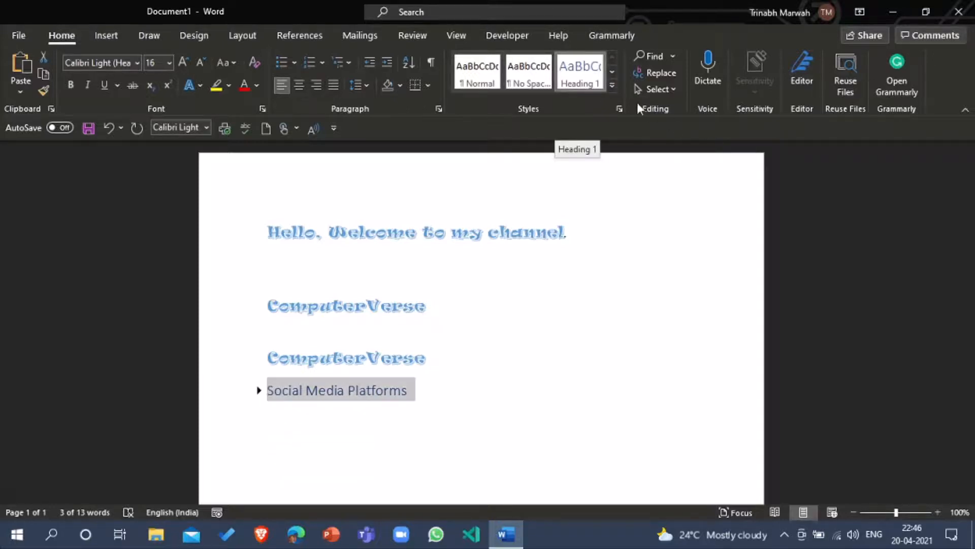
# - Modify the Heading 1 style to use the Tw Cen MT font at size 24 in black
pyautogui.rightClick(586, 86)
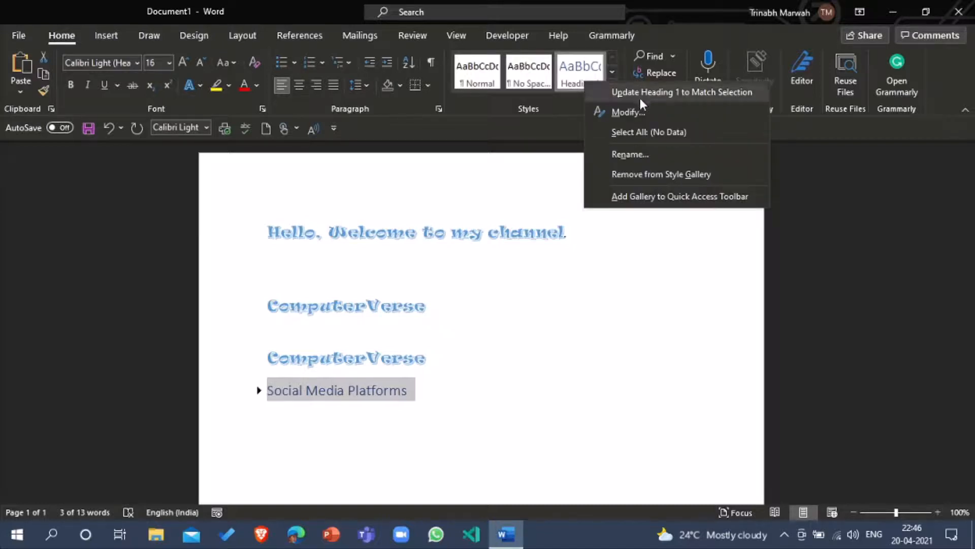
pyautogui.click(643, 111)
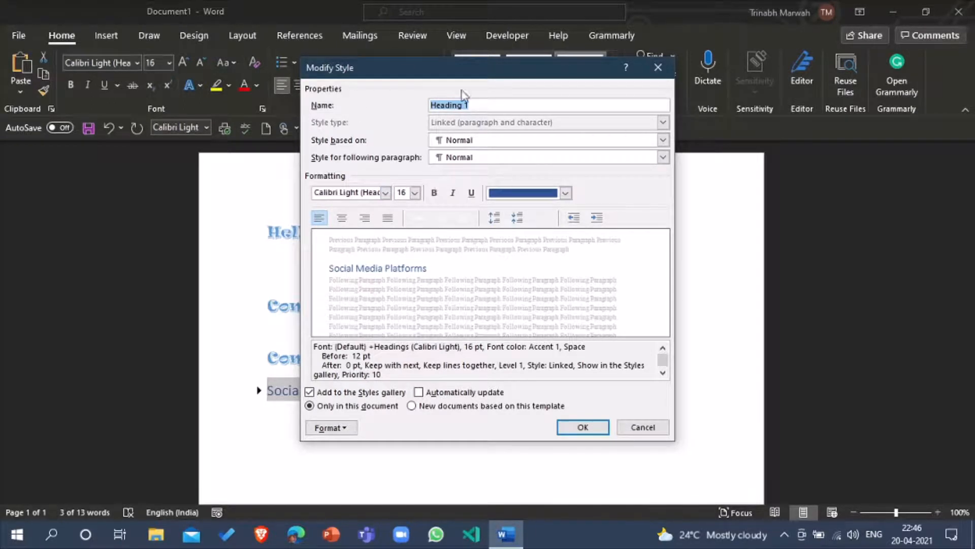
pyautogui.click(385, 194)
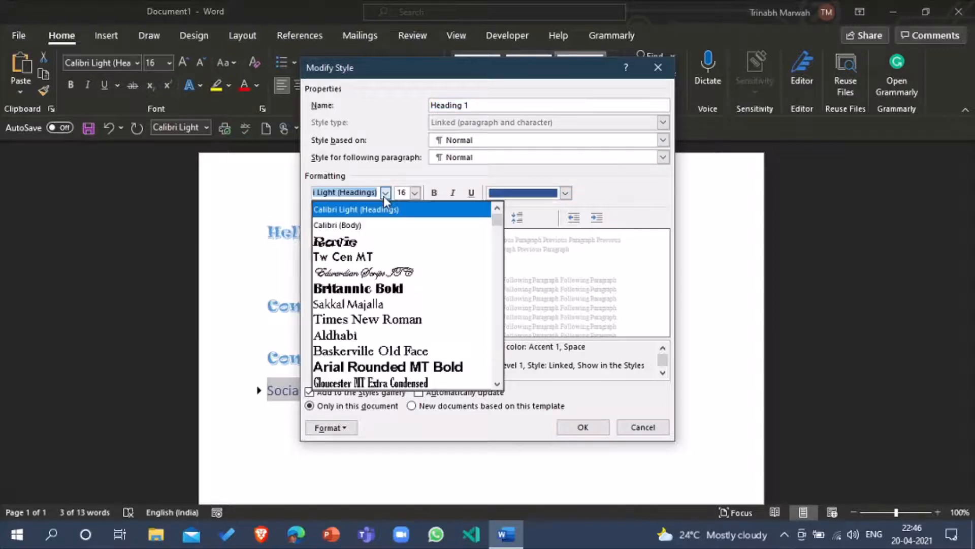
pyautogui.click(365, 258)
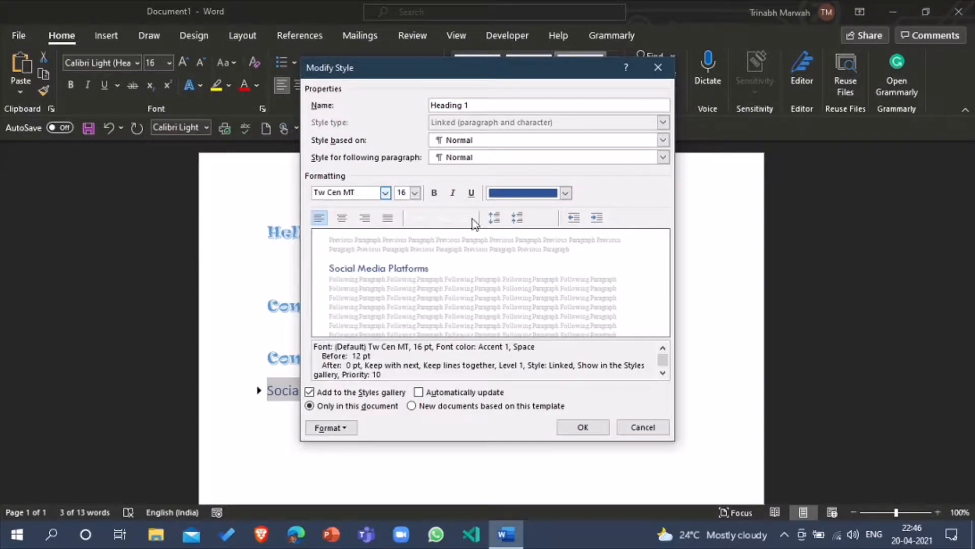
pyautogui.click(416, 194)
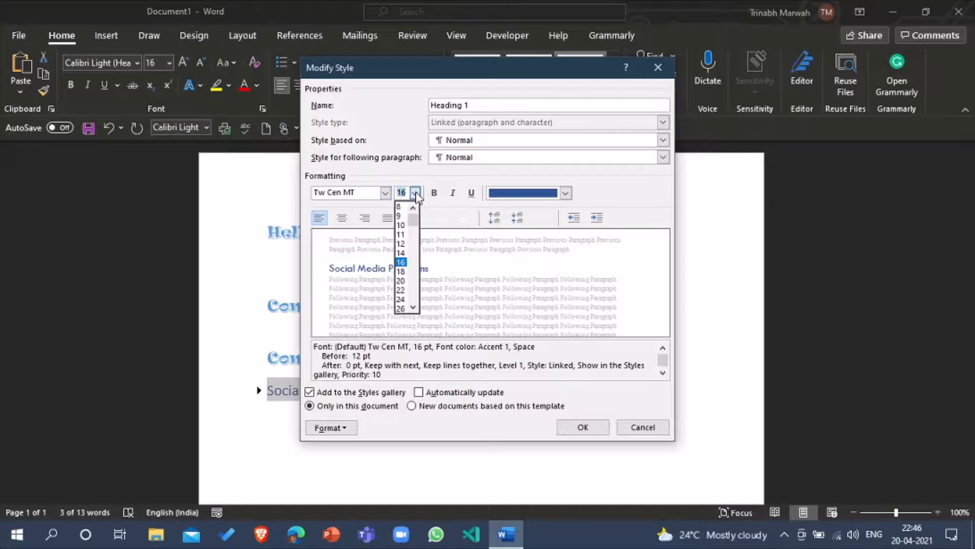
pyautogui.click(402, 299)
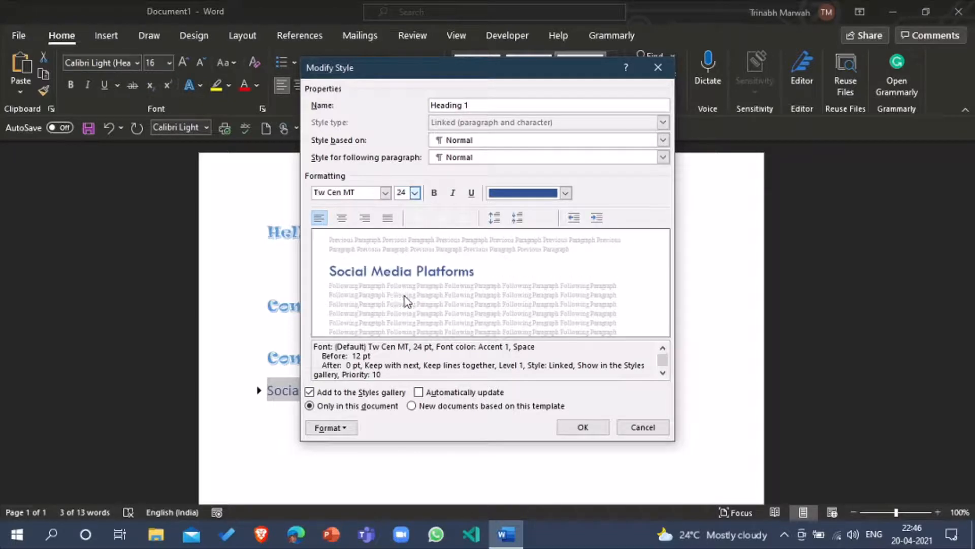
pyautogui.click(566, 193)
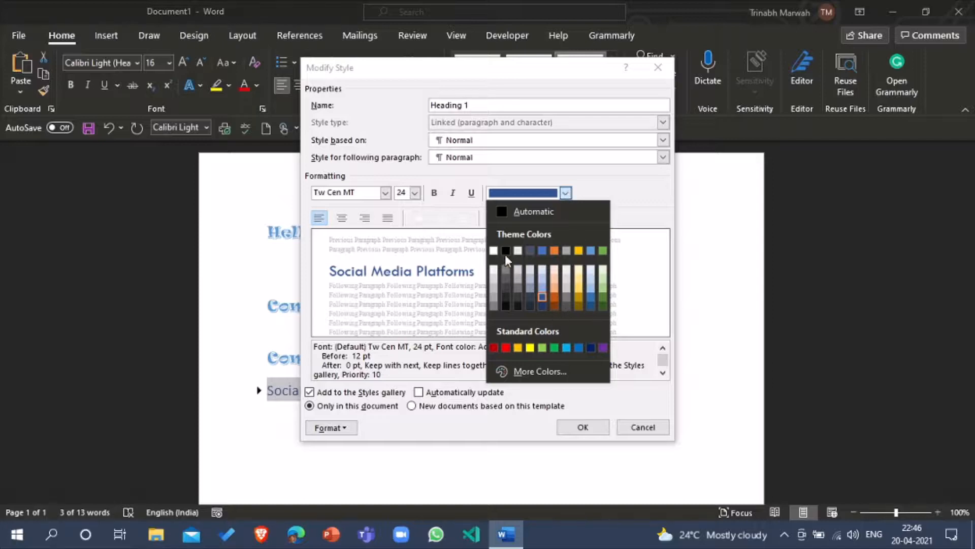
pyautogui.click(506, 251)
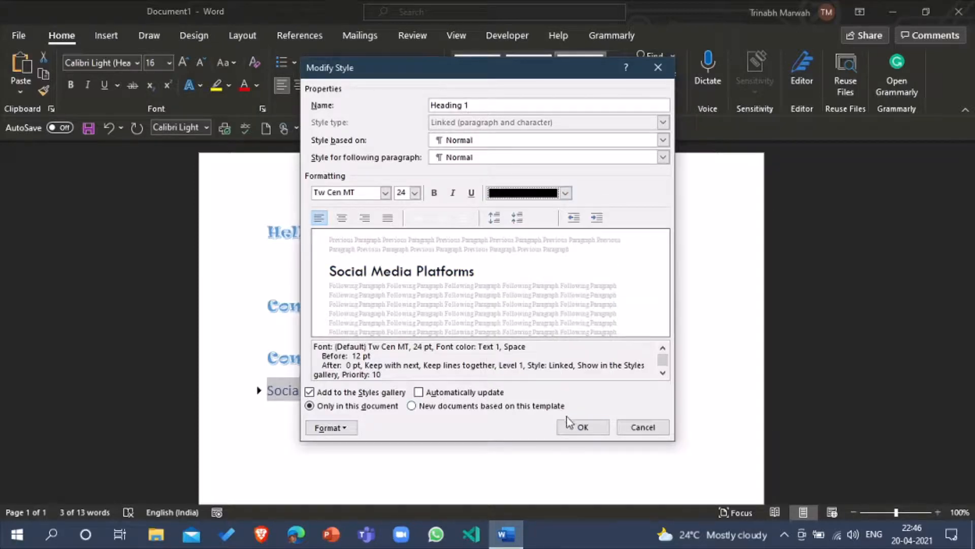
pyautogui.click(583, 428)
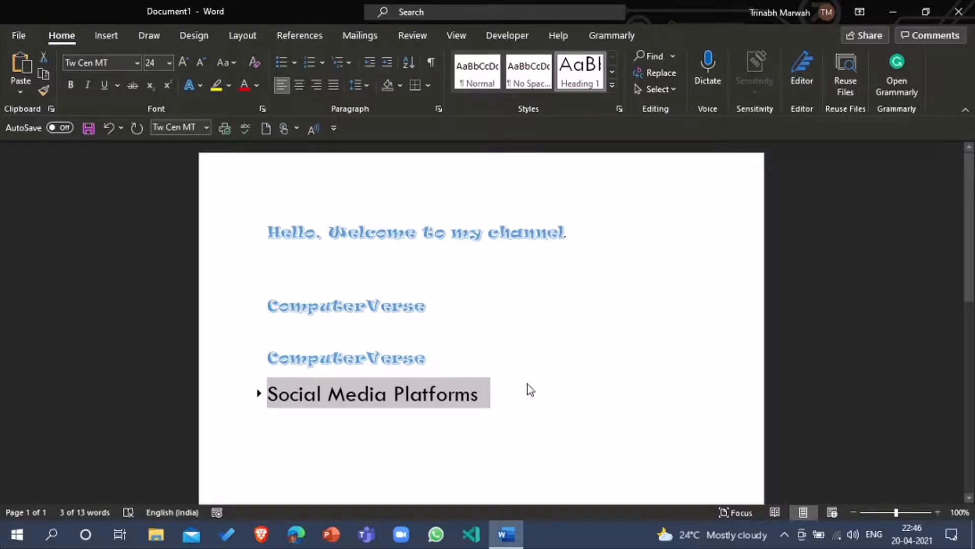
# - Write "My channel" on the blank line above the first "ComputerVerse" and apply the Heading 1 style to it
pyautogui.click(278, 277)
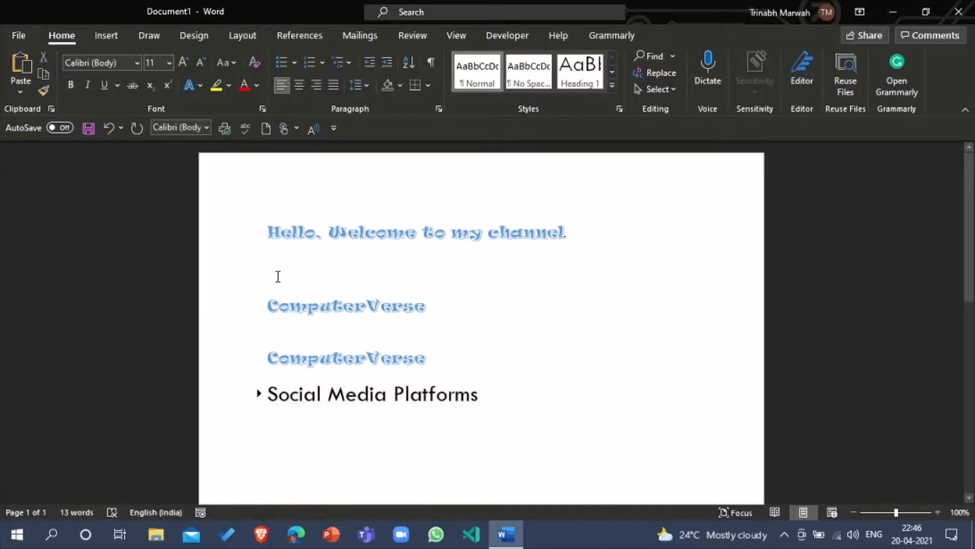
pyautogui.write('My channel')
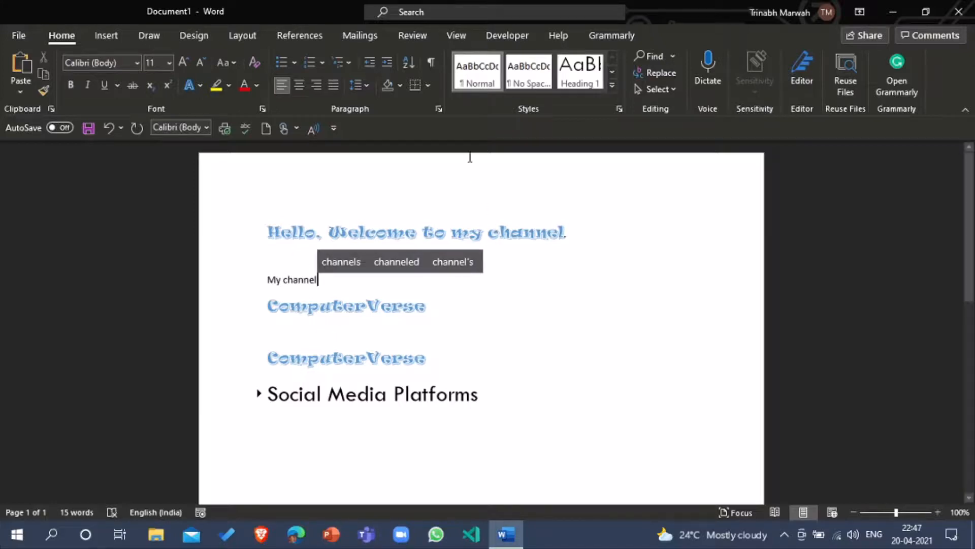
pyautogui.click(578, 67)
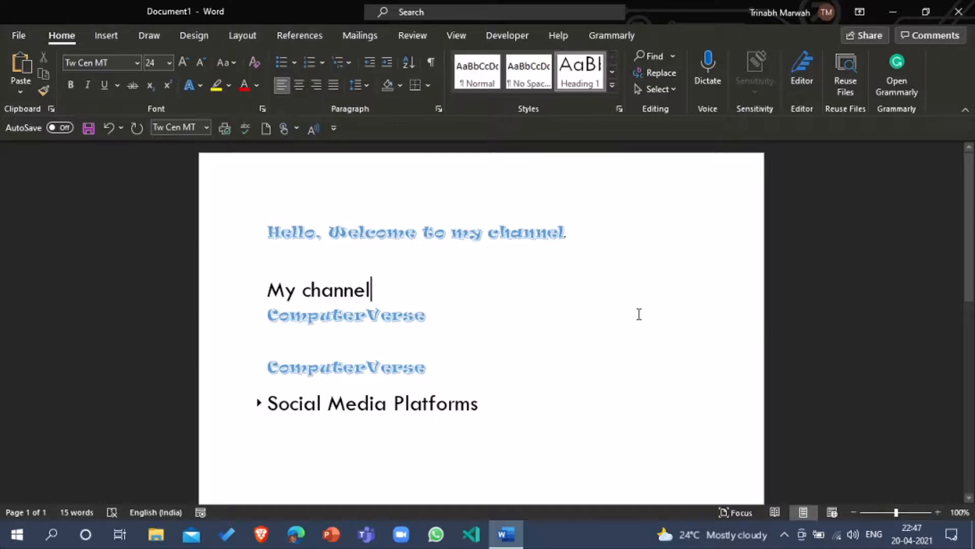
# - Modify the Heading 1 style so its font colour is the standard purple
pyautogui.moveTo(260, 294)
pyautogui.rightClick(567, 86)
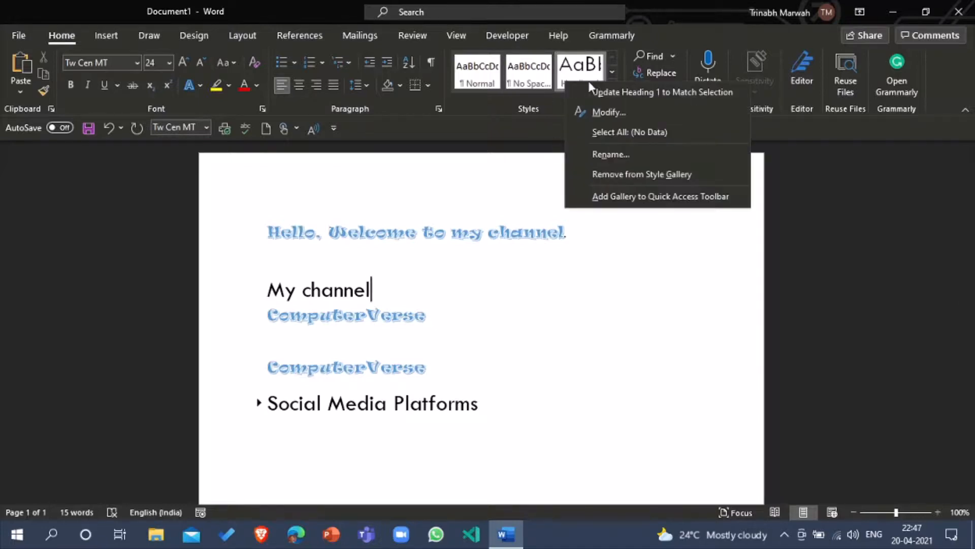
pyautogui.click(605, 111)
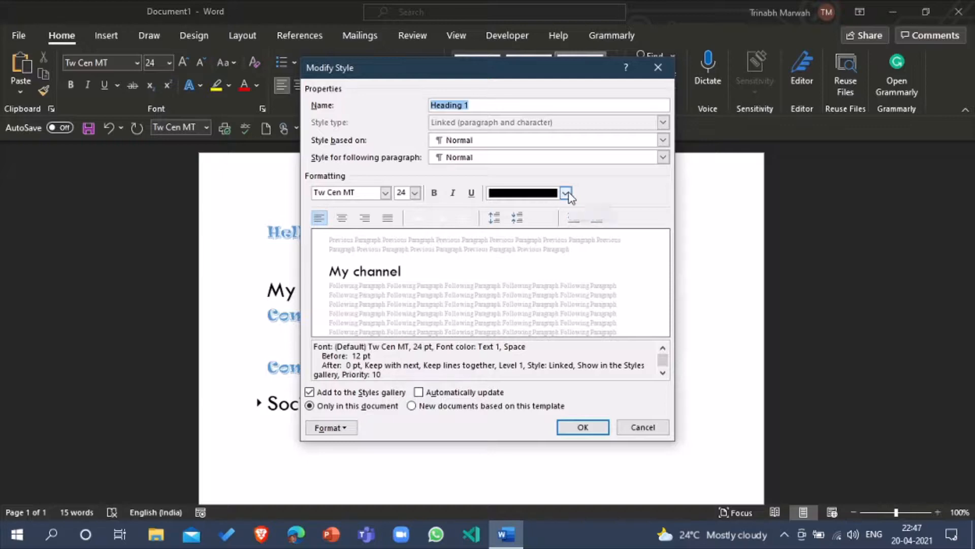
pyautogui.click(566, 193)
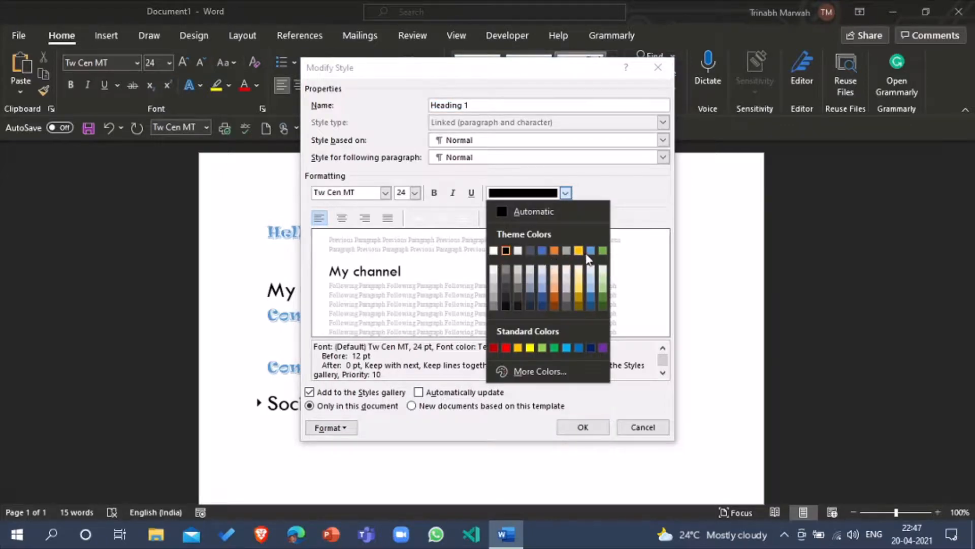
pyautogui.click(602, 347)
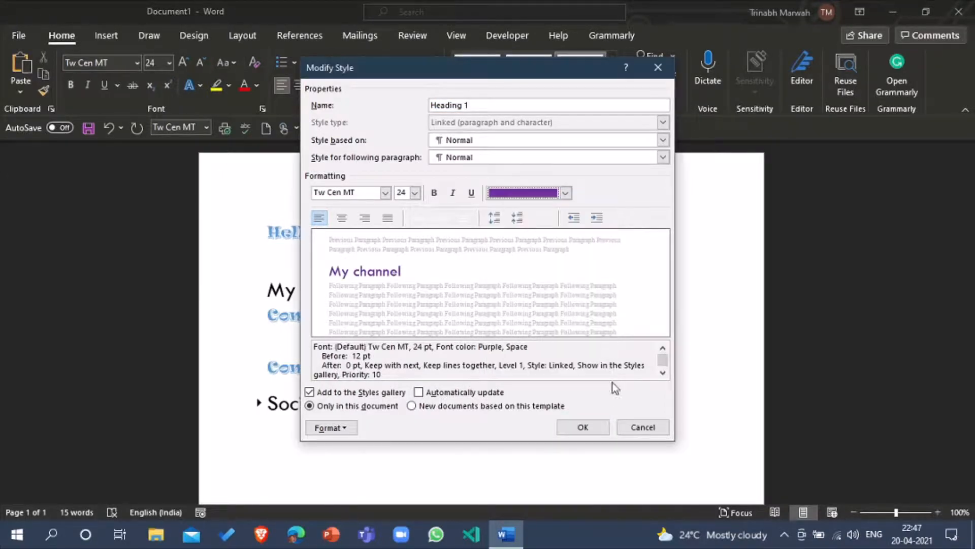
pyautogui.click(587, 426)
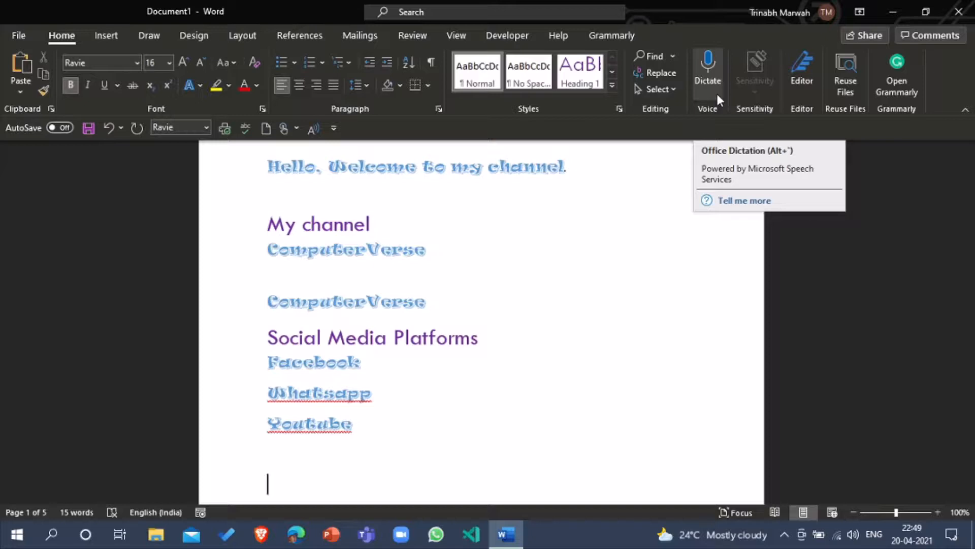
# - Dictate a short paragraph ending in "isn't it cool" below the "Youtube" line, keeping the dictation window clear of the text, and stop listening
pyautogui.click(705, 68)
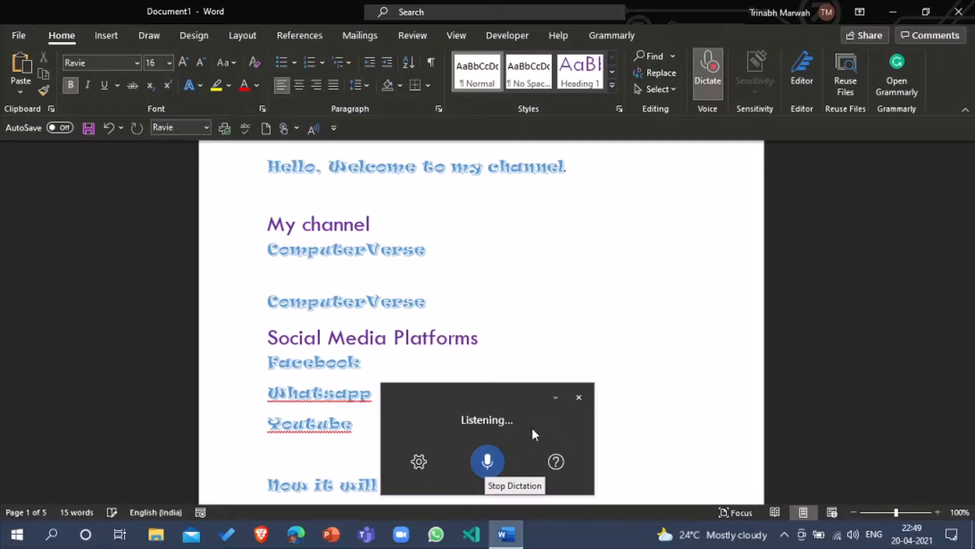
pyautogui.moveTo(504, 392); pyautogui.dragTo(642, 292)
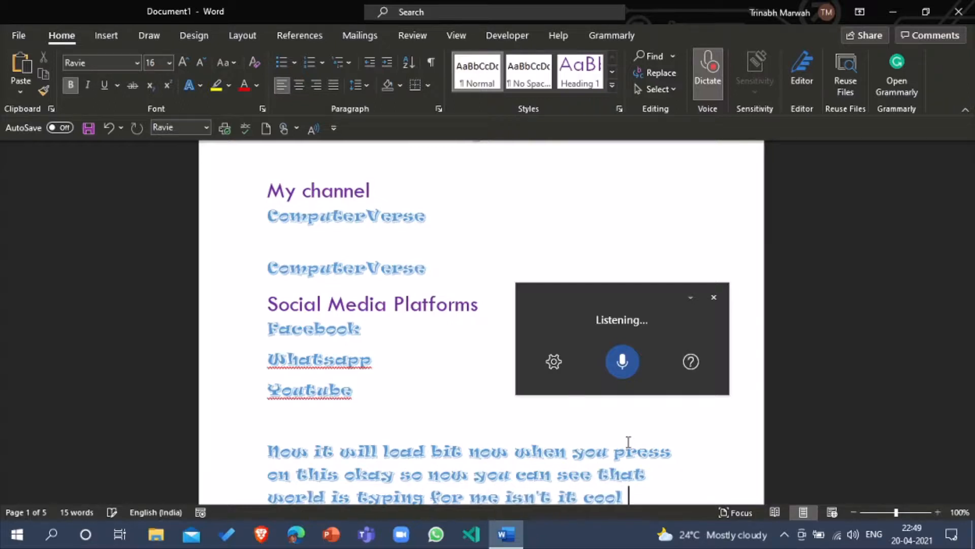
pyautogui.click(629, 442)
pyautogui.click(627, 367)
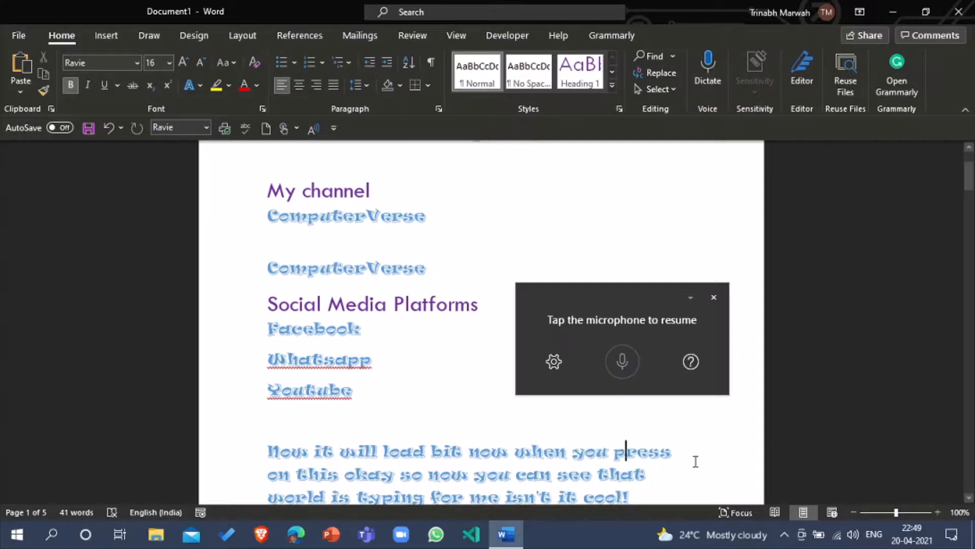
# - Close the dictation tool and add two line breaks after the dictated paragraph
pyautogui.click(630, 497)
pyautogui.click(623, 364)
pyautogui.press('Up')
pyautogui.press('Up')
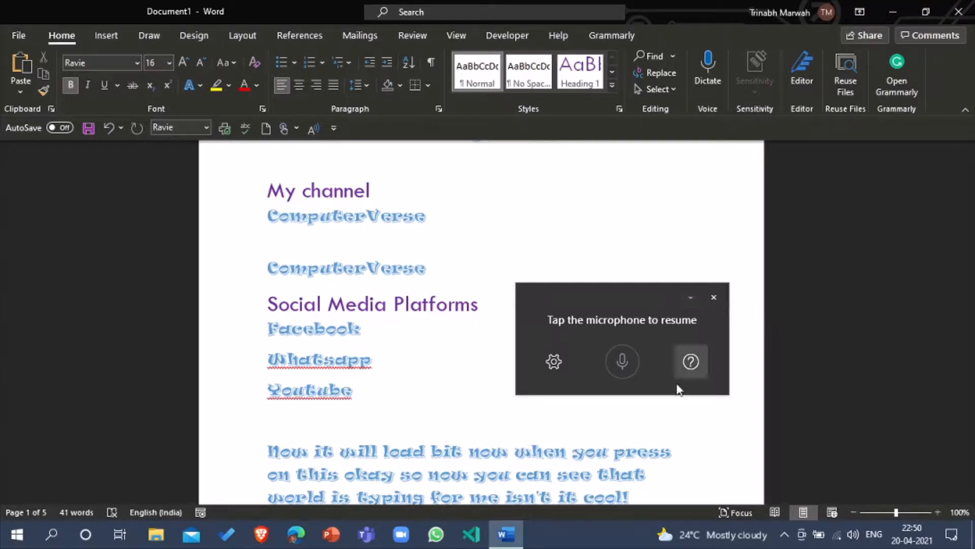
pyautogui.click(632, 495)
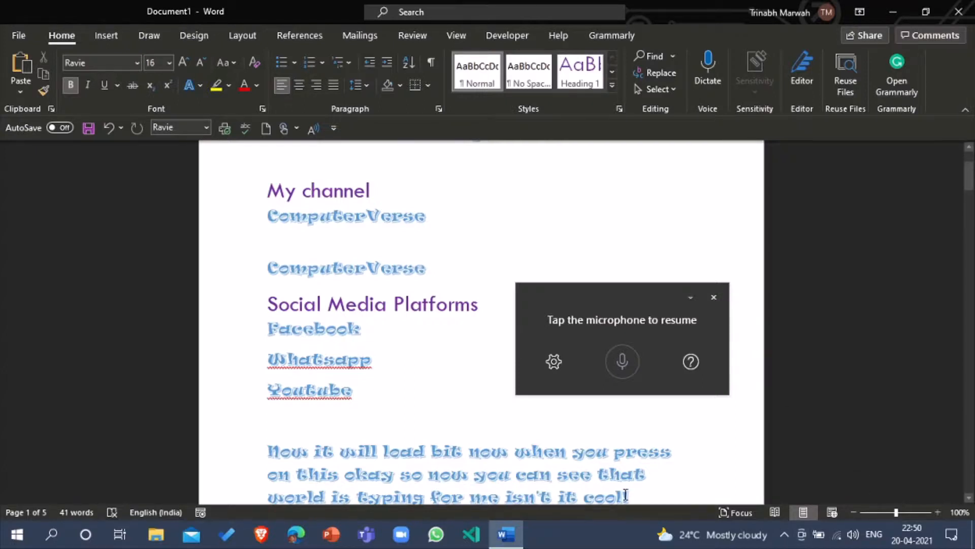
pyautogui.click(714, 297)
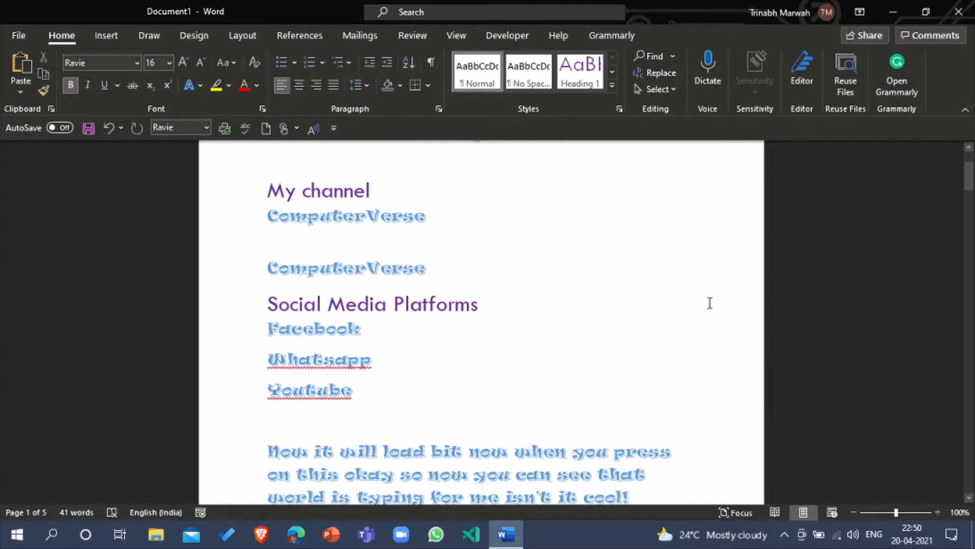
pyautogui.press('Return')
pyautogui.press('Return')
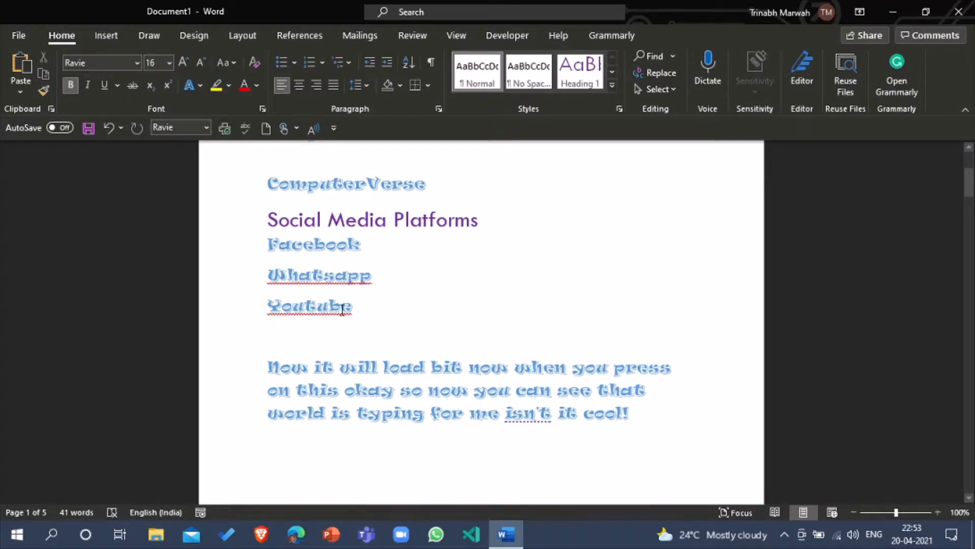
# - Check the document with Editor and accept its suggestions "WhatsApp", "YouTube" and "is not"
pyautogui.click(804, 91)
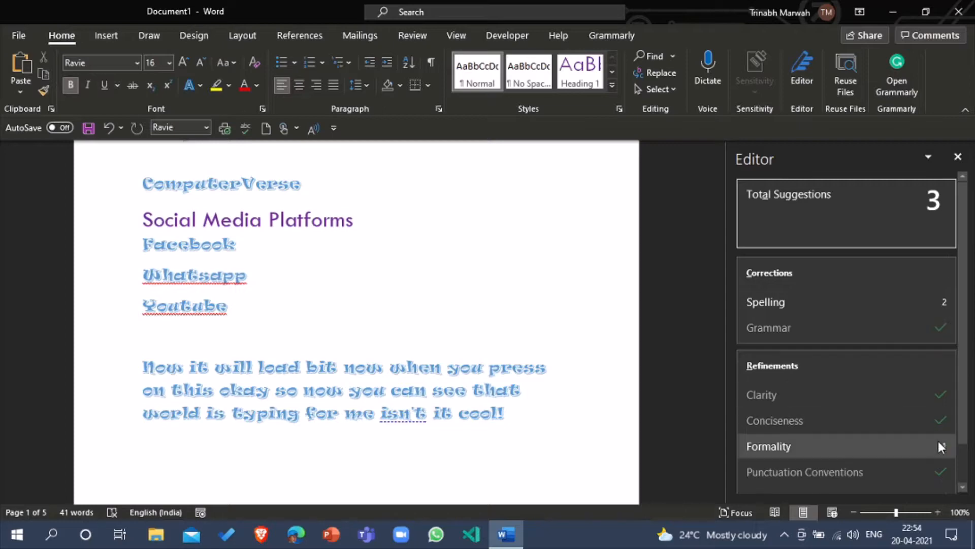
pyautogui.click(870, 243)
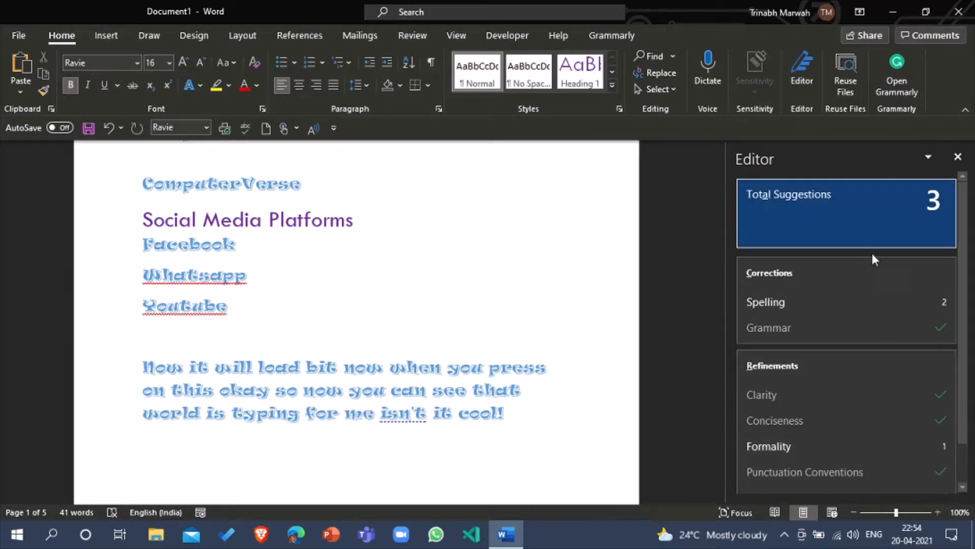
pyautogui.click(834, 355)
pyautogui.click(834, 289)
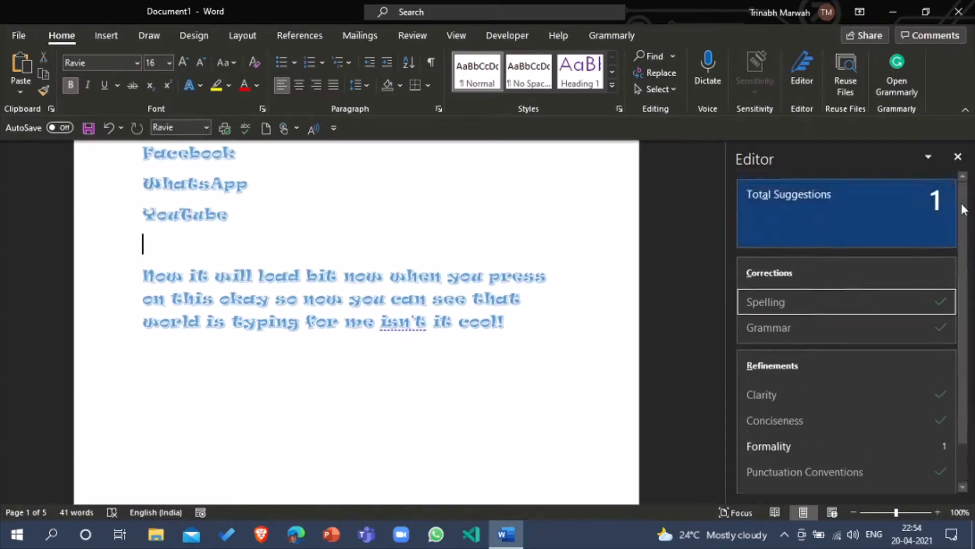
pyautogui.click(869, 219)
pyautogui.click(848, 331)
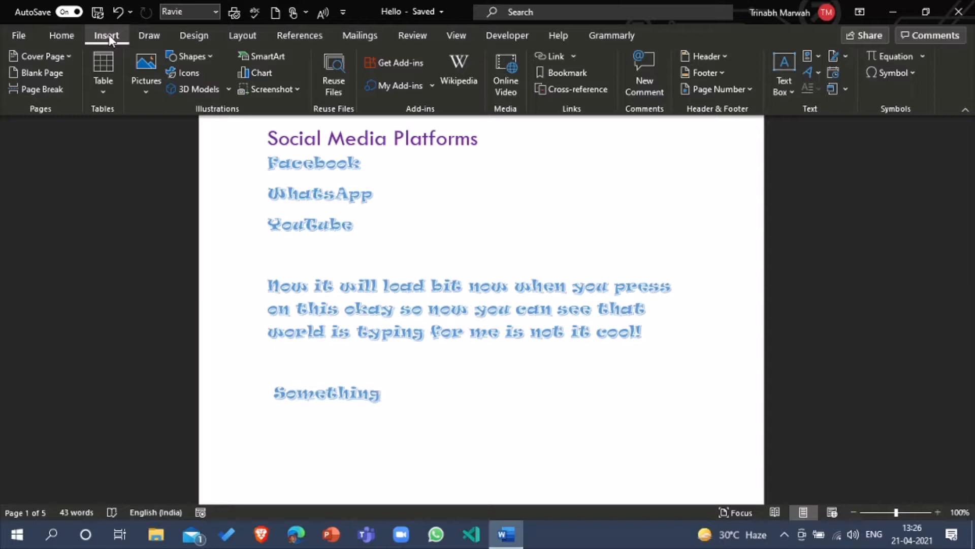
# - Turn AutoSave off for the Hello document, dismiss the saved-changes notice and turn AutoSave back on
pyautogui.click(62, 37)
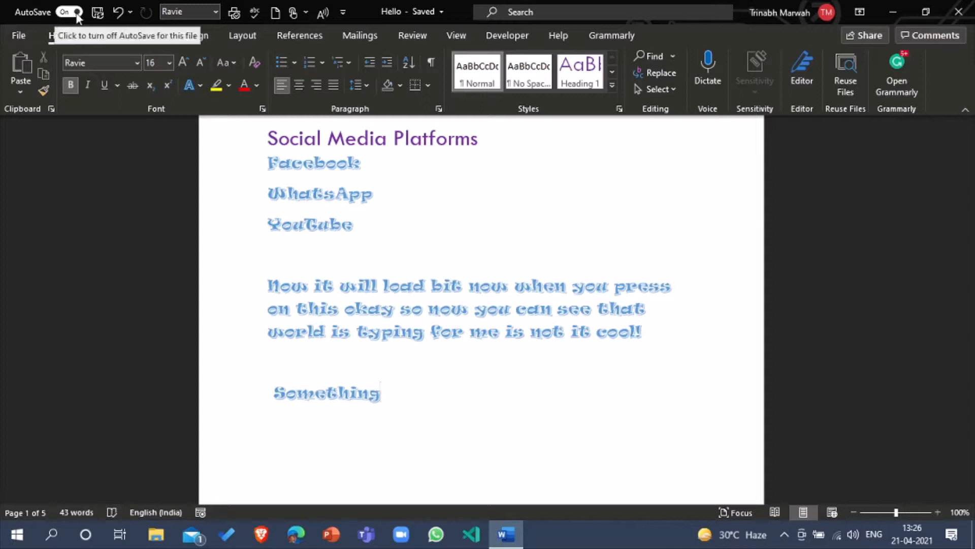
pyautogui.click(64, 14)
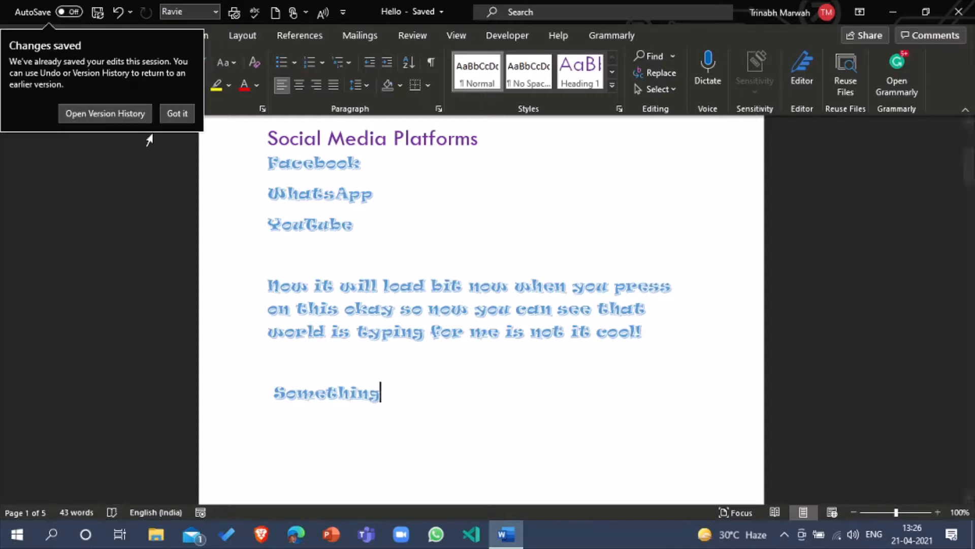
pyautogui.click(162, 113)
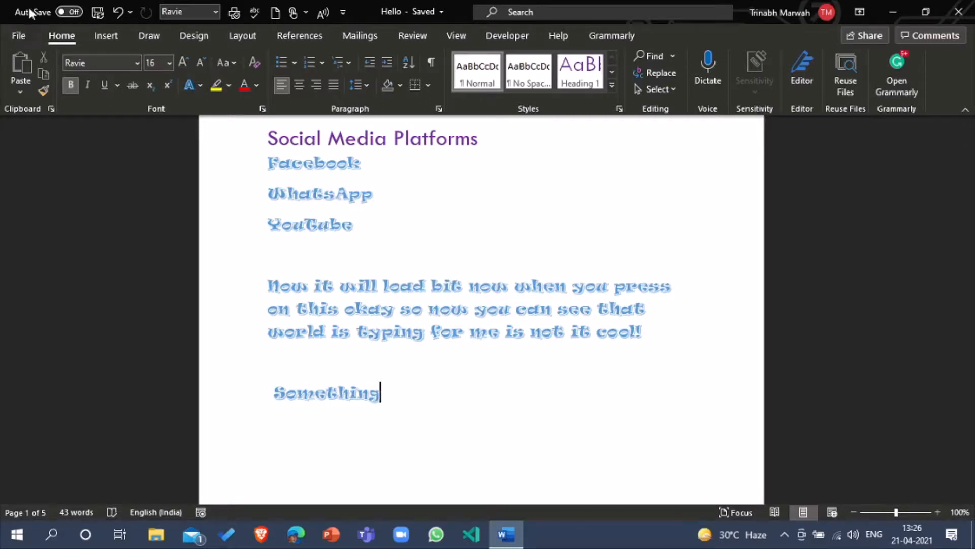
pyautogui.click(69, 12)
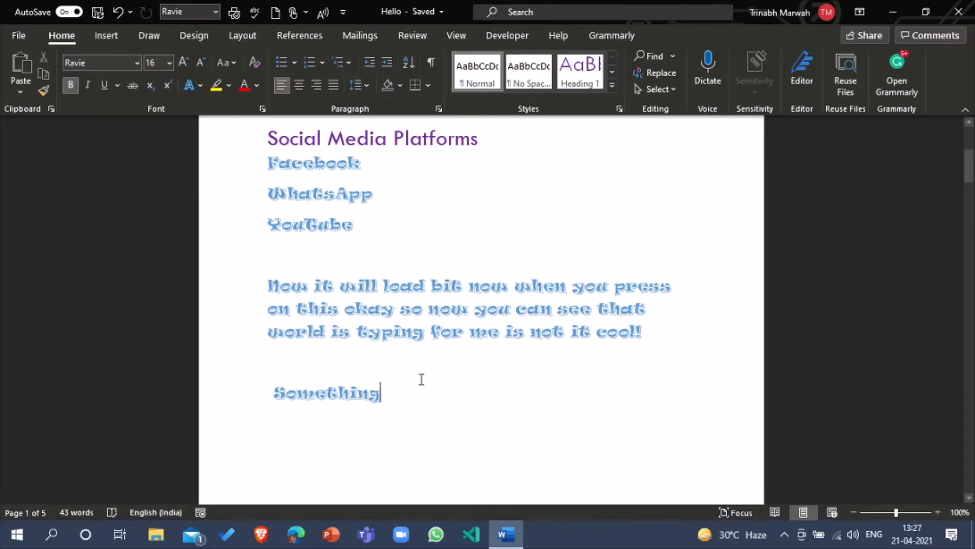
# - Write "Something" on a new line below the existing "Something" line
pyautogui.press('Return')
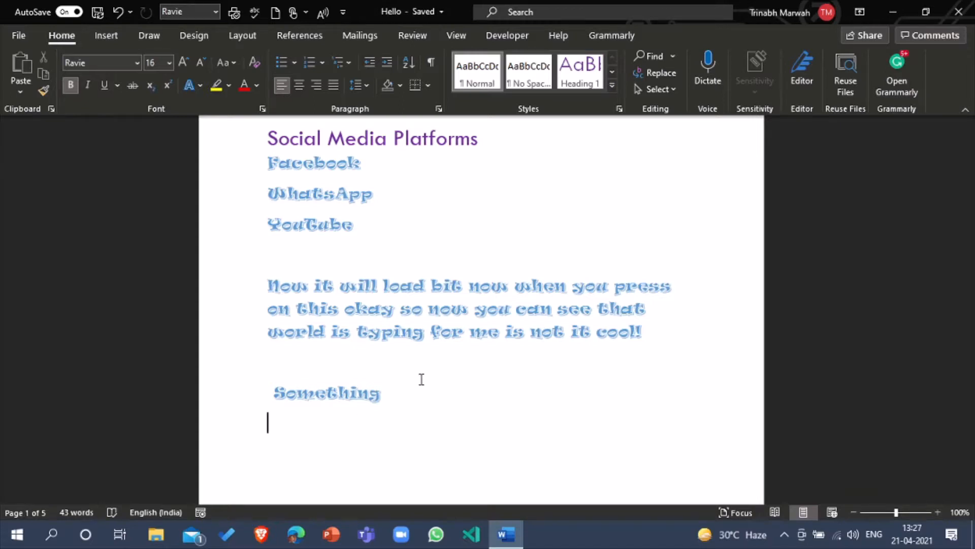
pyautogui.write('Som')
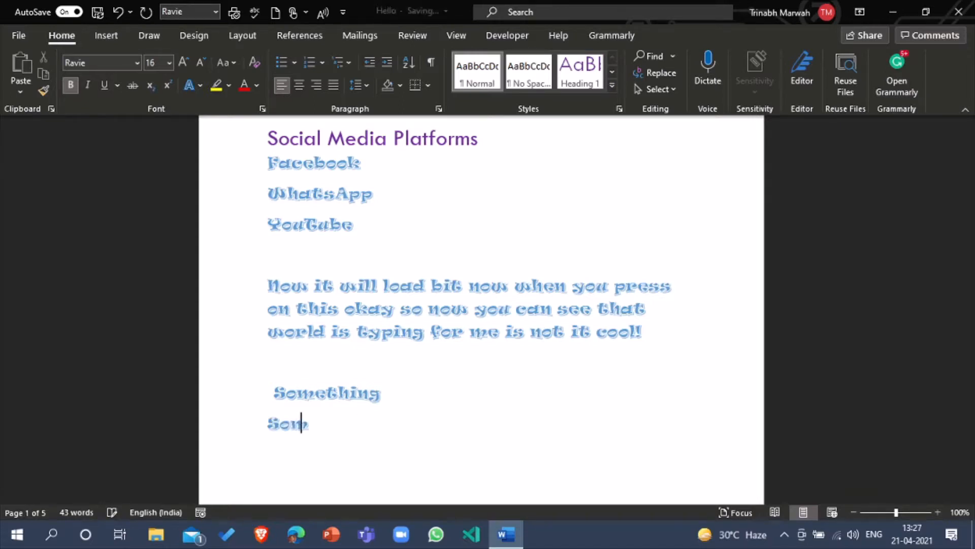
pyautogui.write('ething')
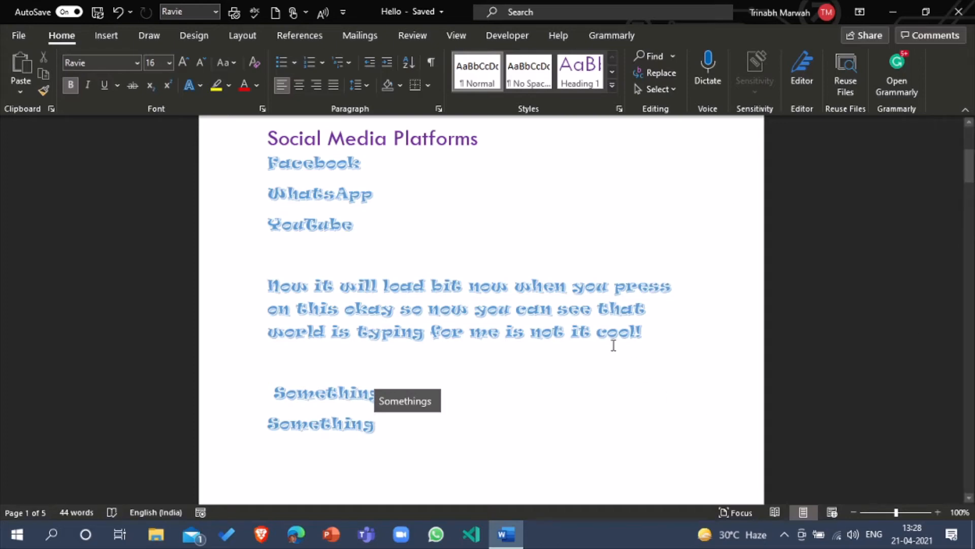
# - Open the Hello document's version history, examine its saved versions and close the history
pyautogui.click(19, 37)
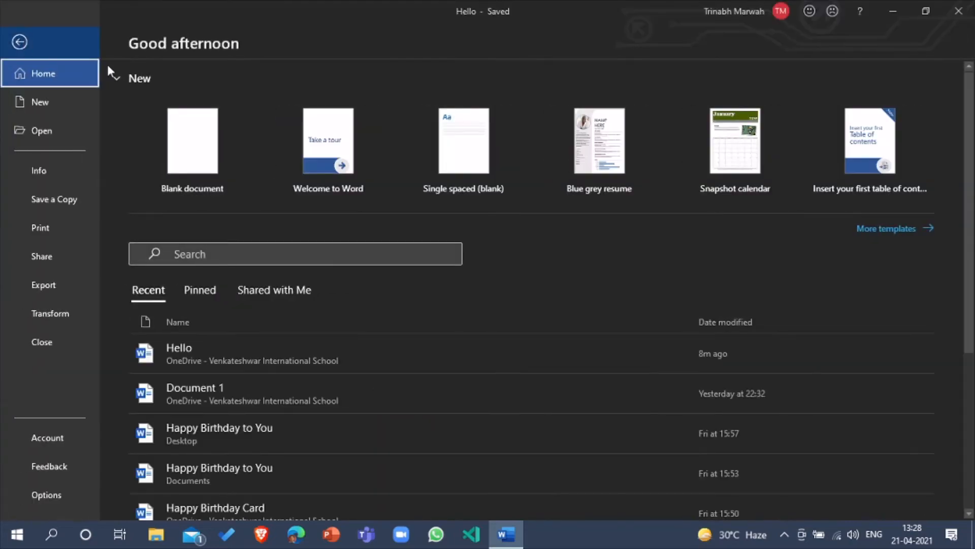
pyautogui.click(56, 172)
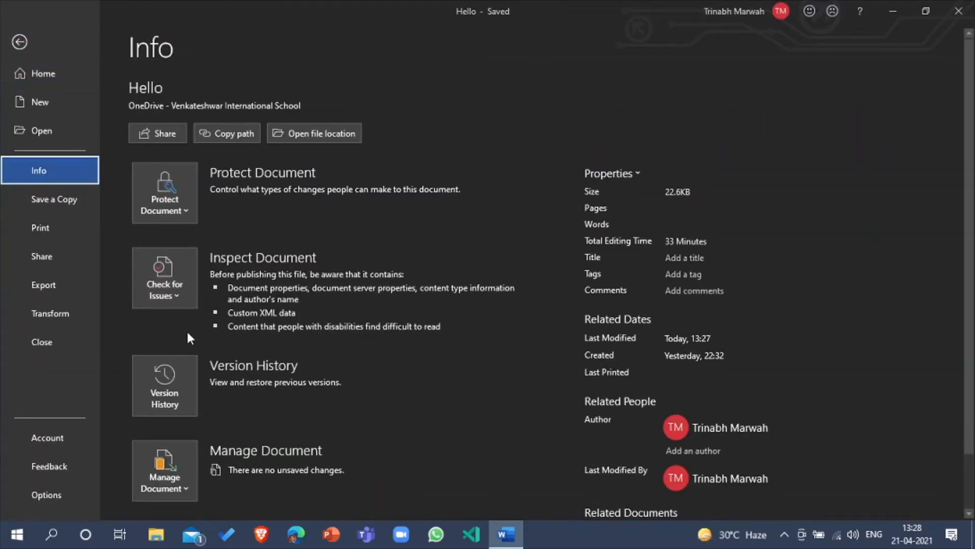
pyautogui.click(165, 376)
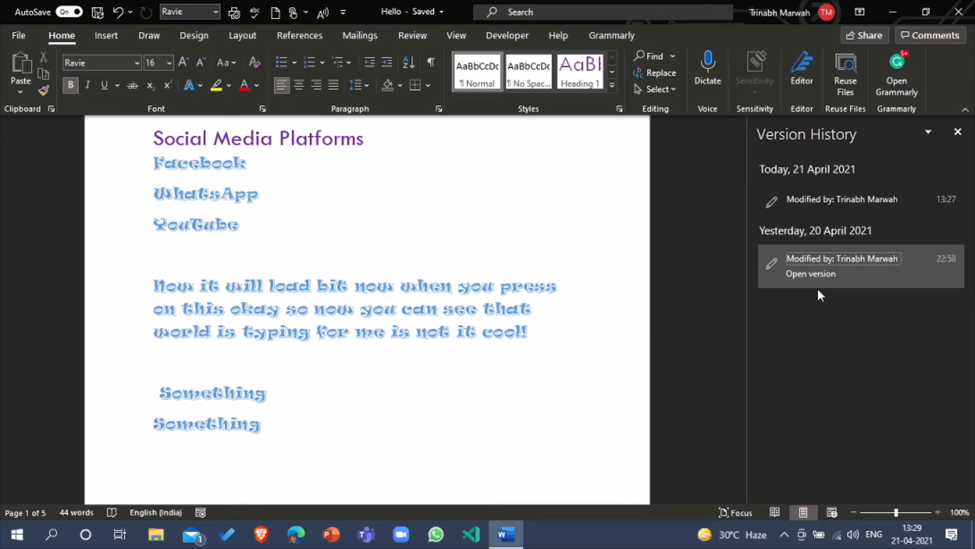
pyautogui.click(958, 131)
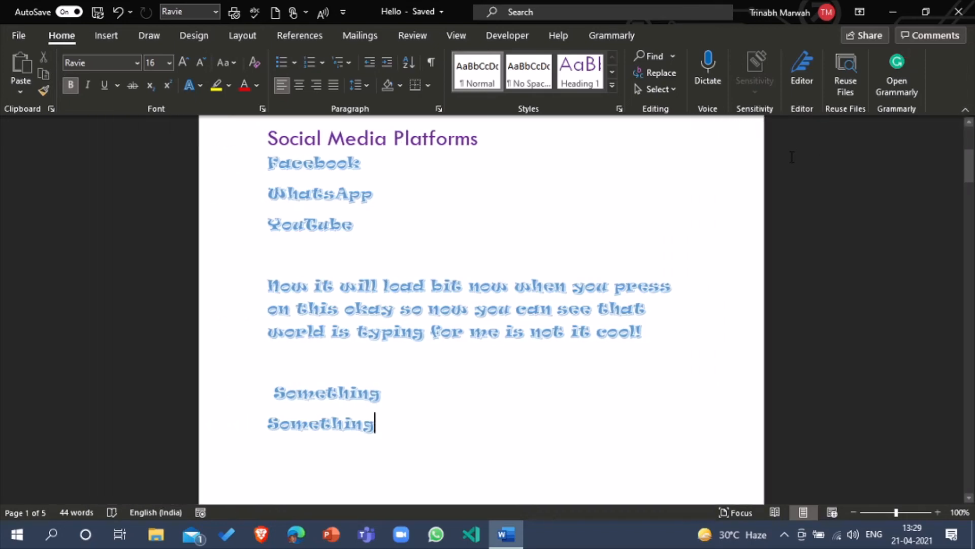